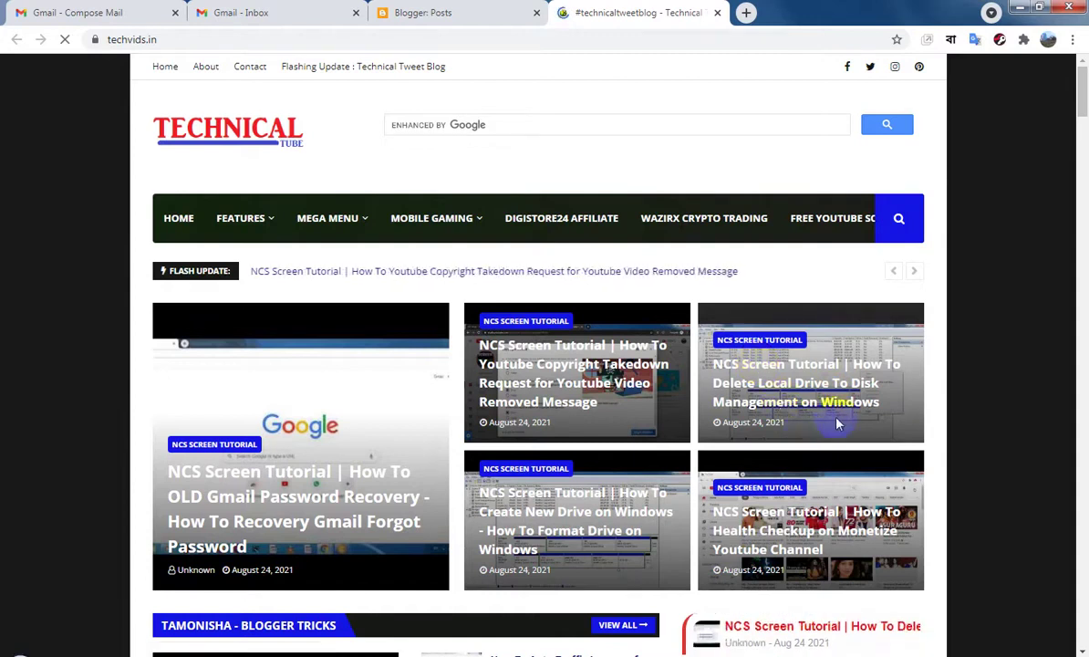
# Look through the techvids.in home page from the header down to the Videography section, examining its posts and sidebar areas
pyautogui.scroll(-1, 837, 422)
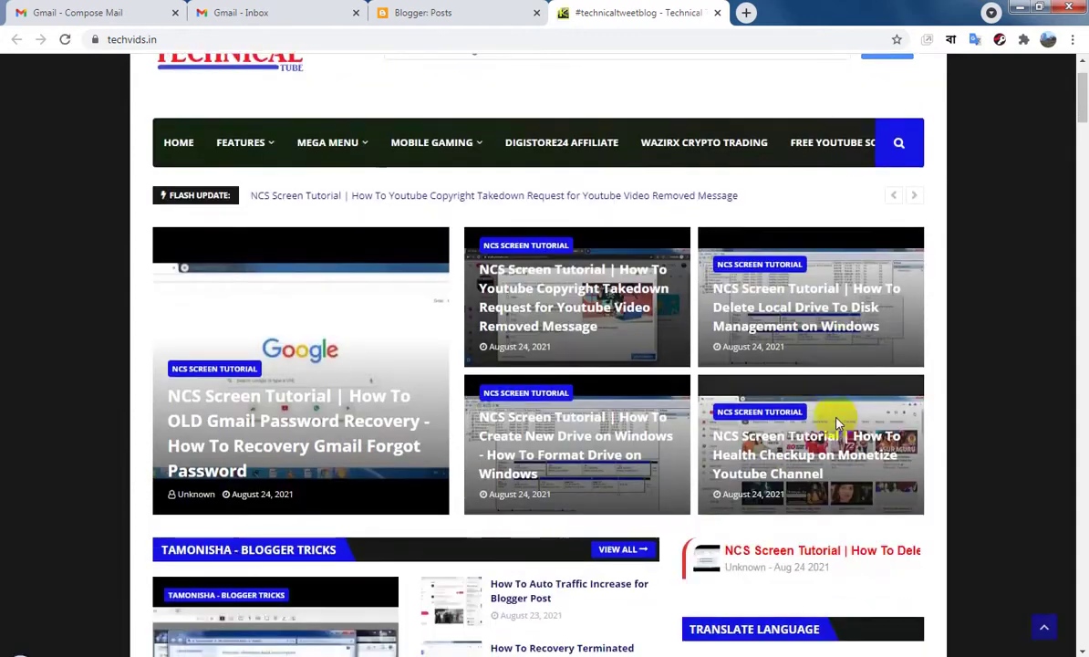
pyautogui.scroll(-6, 838, 422)
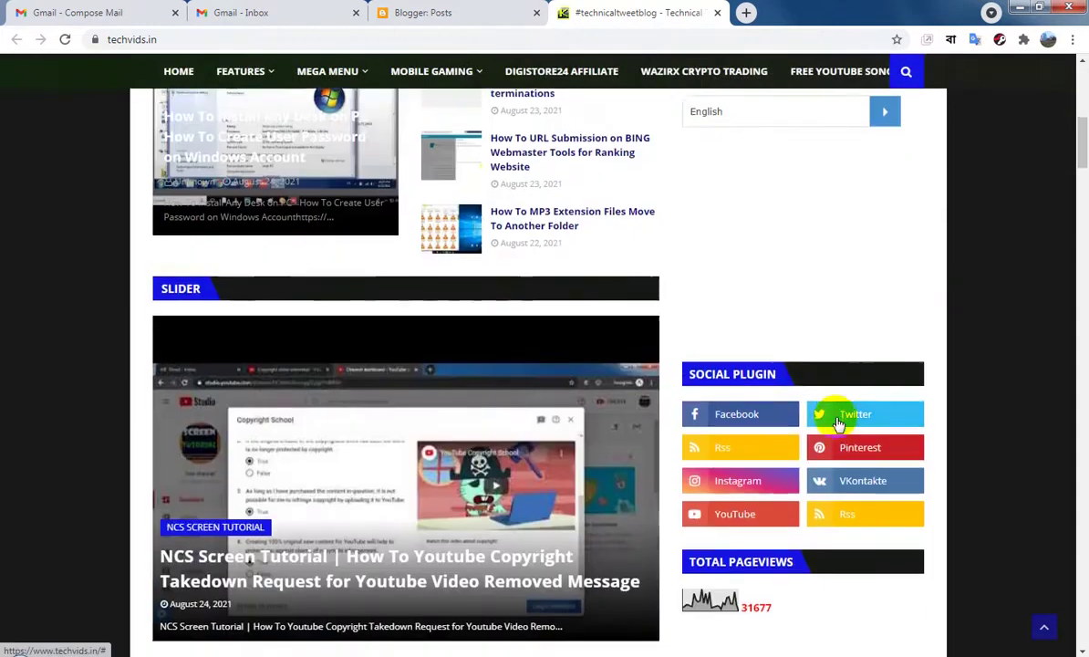
pyautogui.scroll(-10, 838, 422)
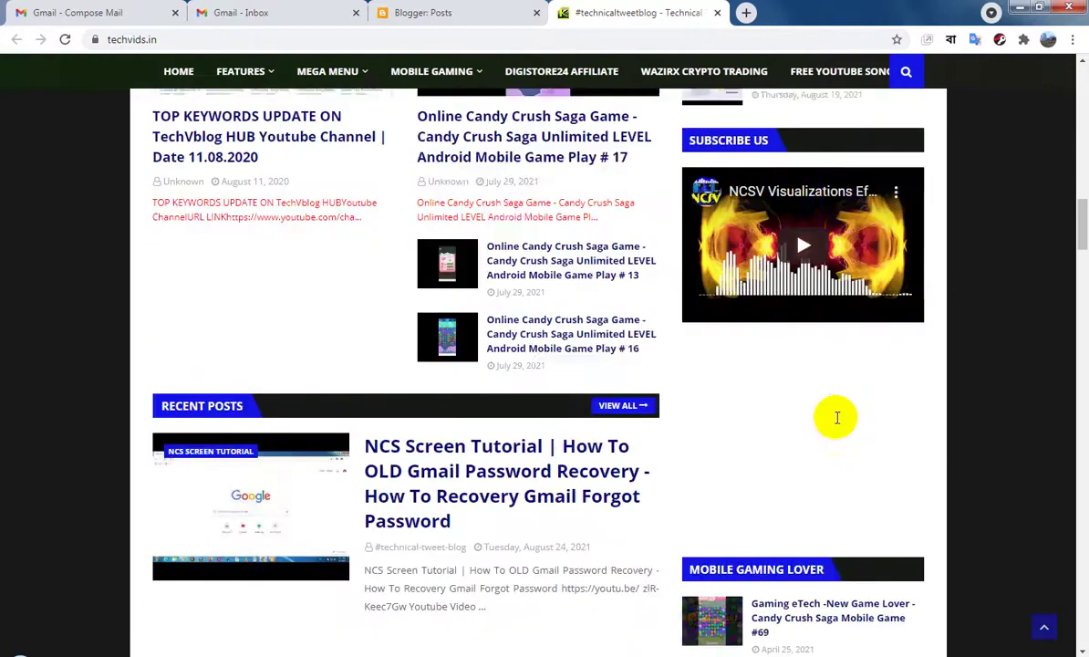
pyautogui.scroll(-11, 837, 418)
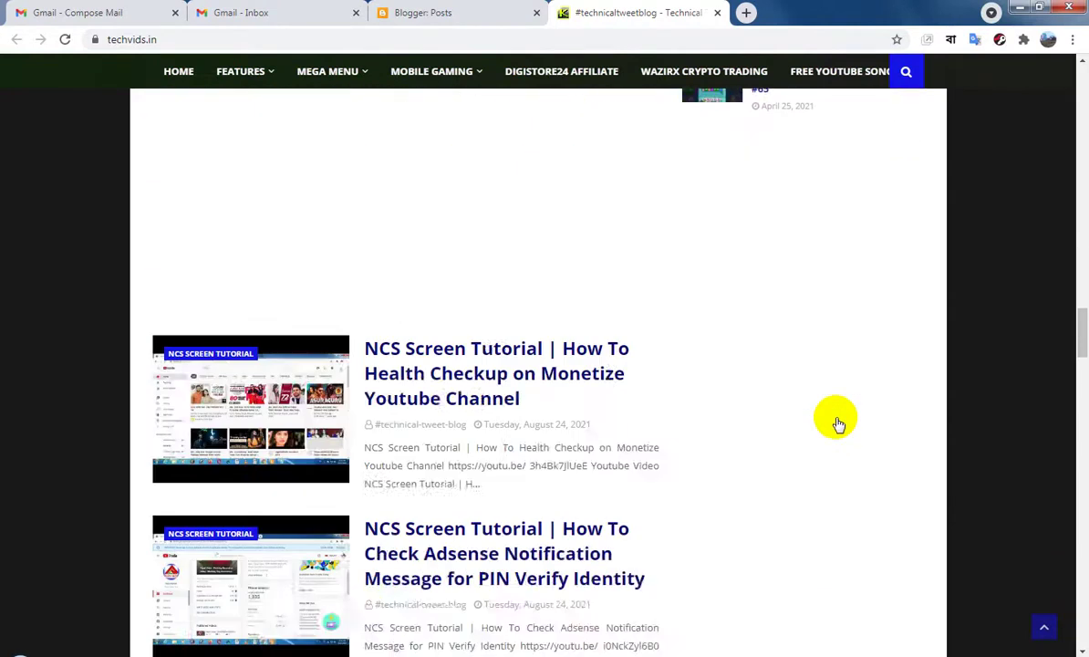
pyautogui.scroll(-6, 837, 423)
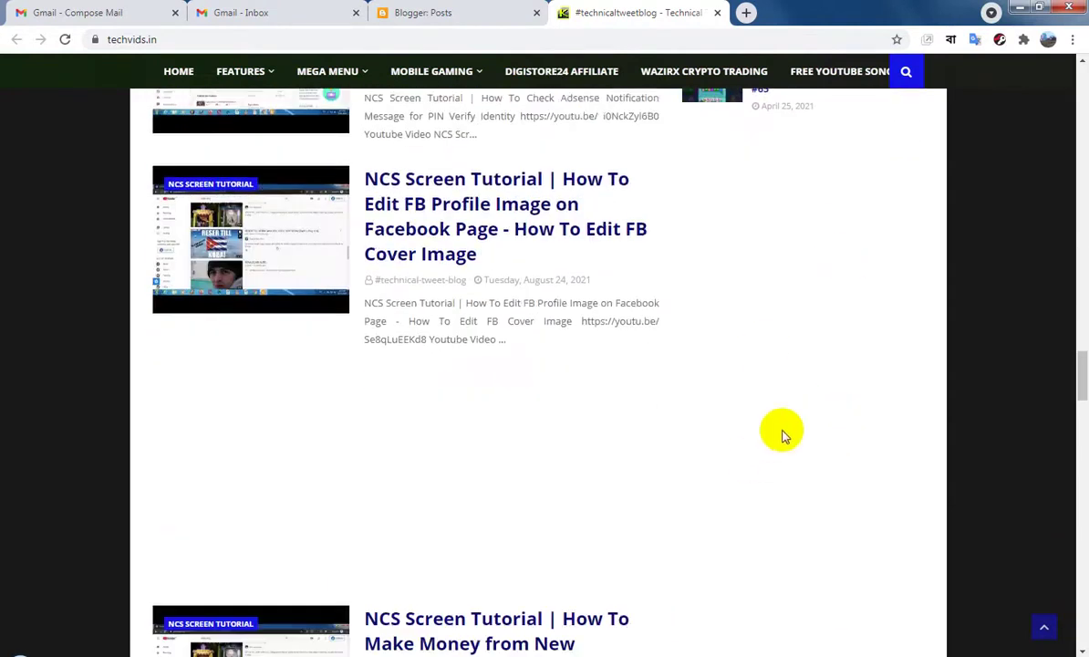
pyautogui.scroll(-10, 782, 435)
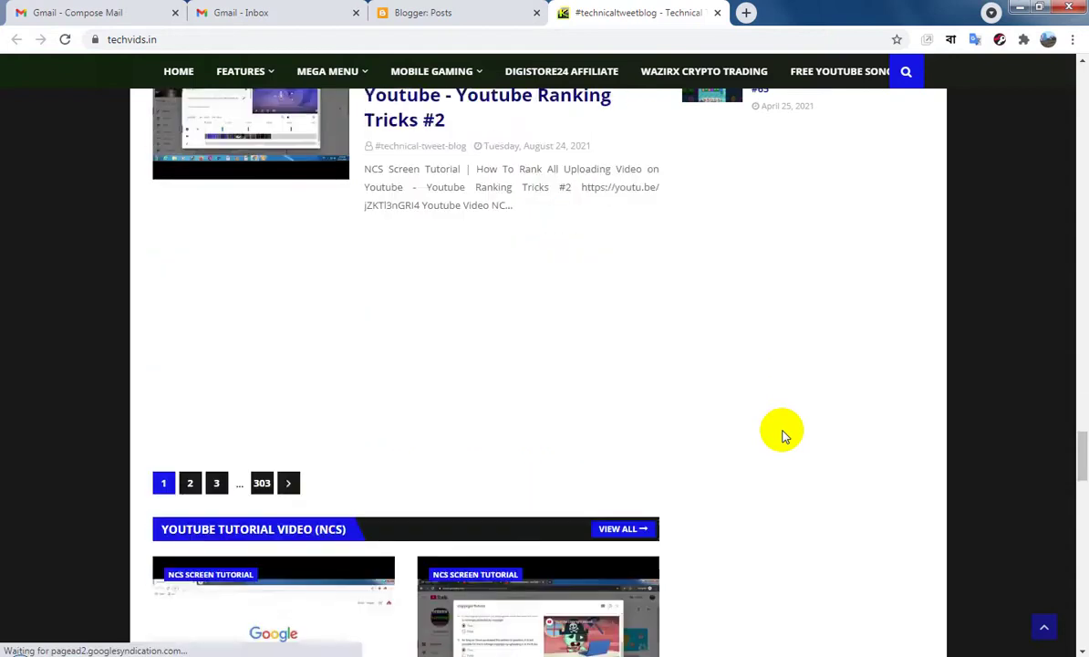
pyautogui.scroll(-6, 781, 435)
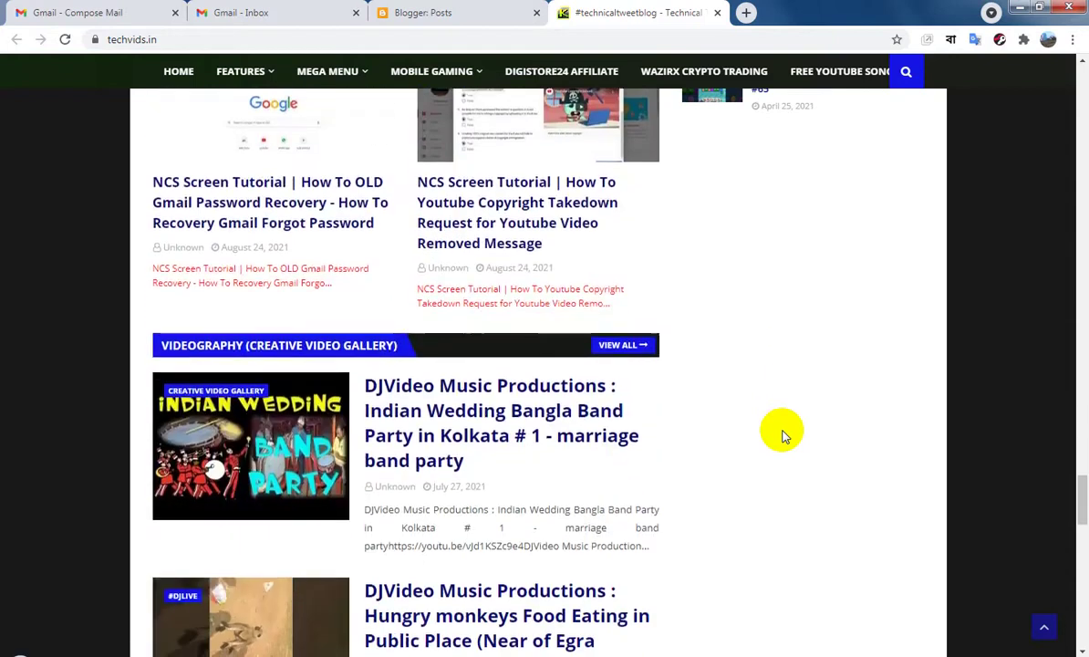
pyautogui.scroll(-4, 781, 435)
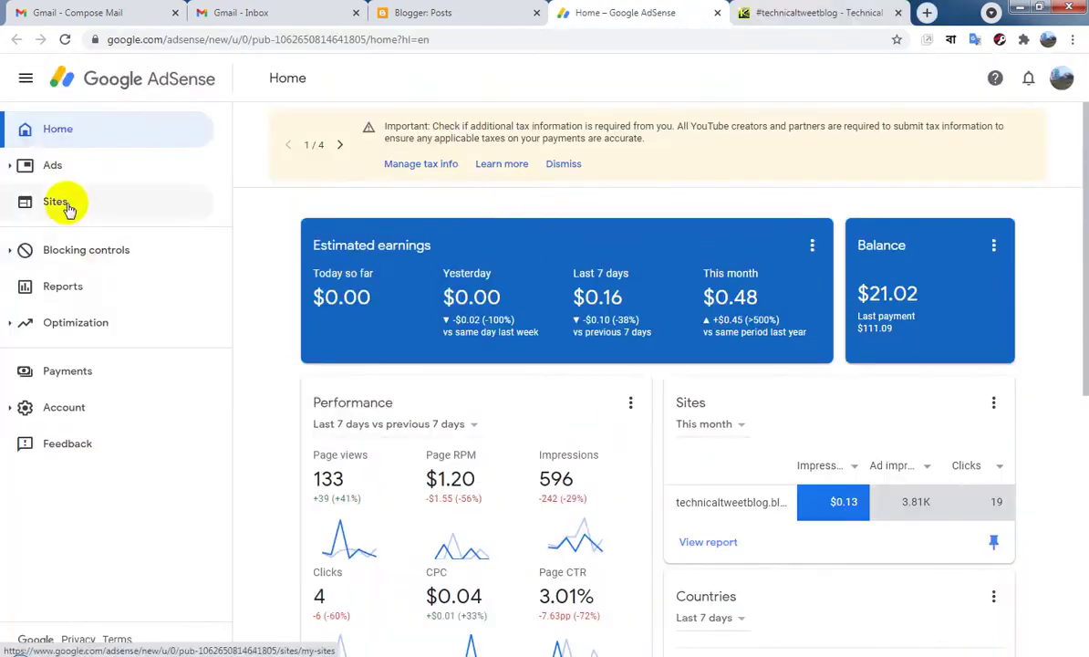
# Check the AdSense site details and subdomains of technicaltweetblog.blogspot.com, and return to the list of sites
pyautogui.click(64, 205)
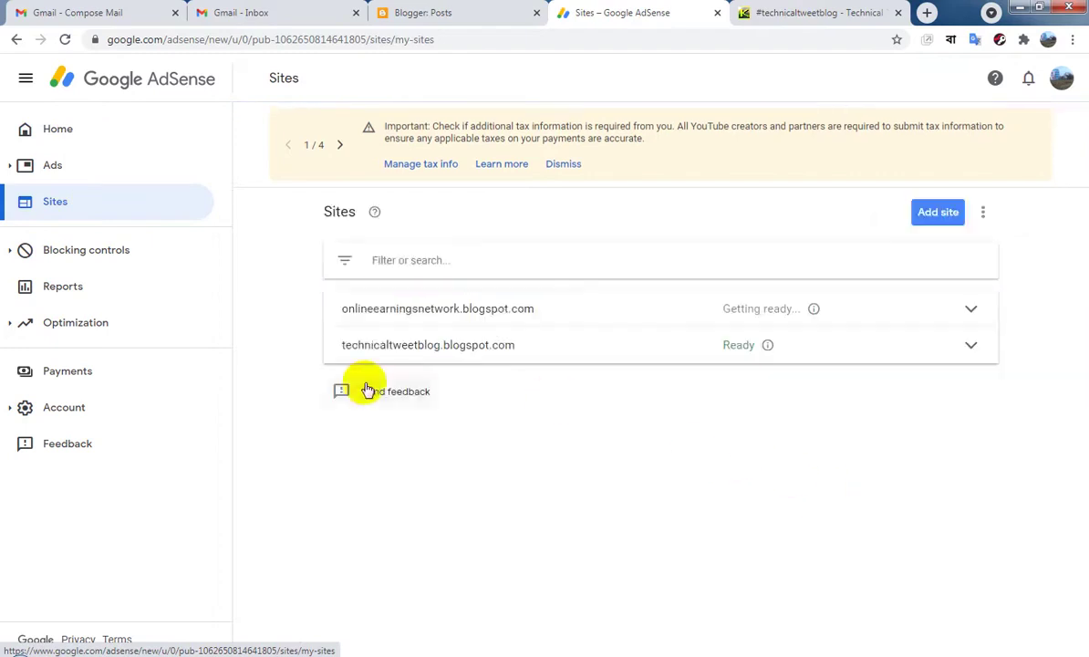
pyautogui.click(734, 350)
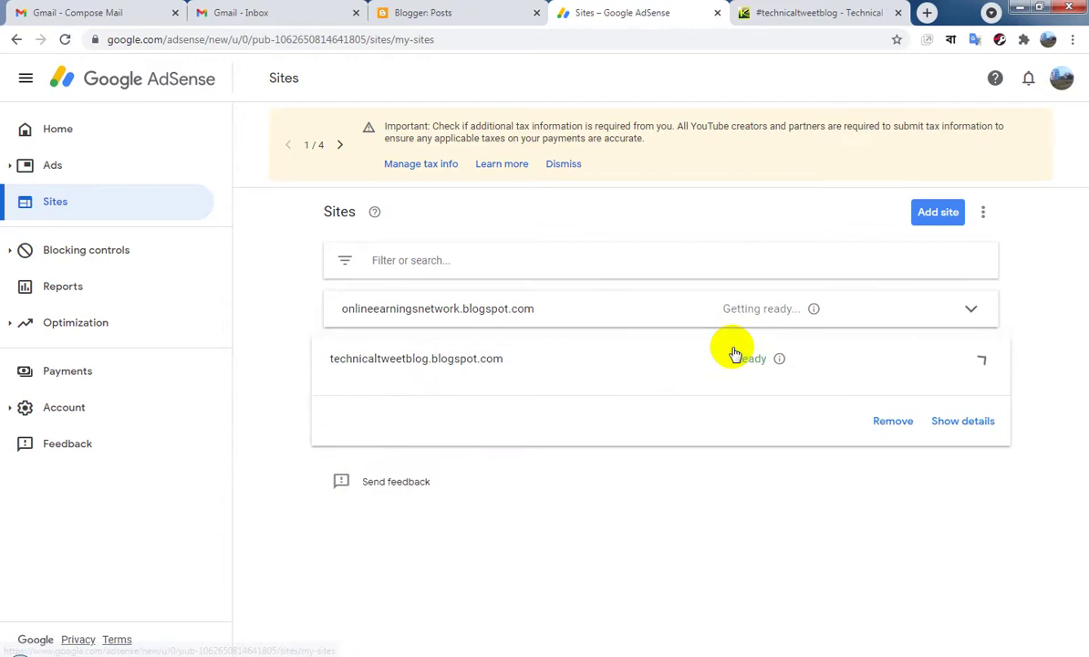
pyautogui.click(972, 426)
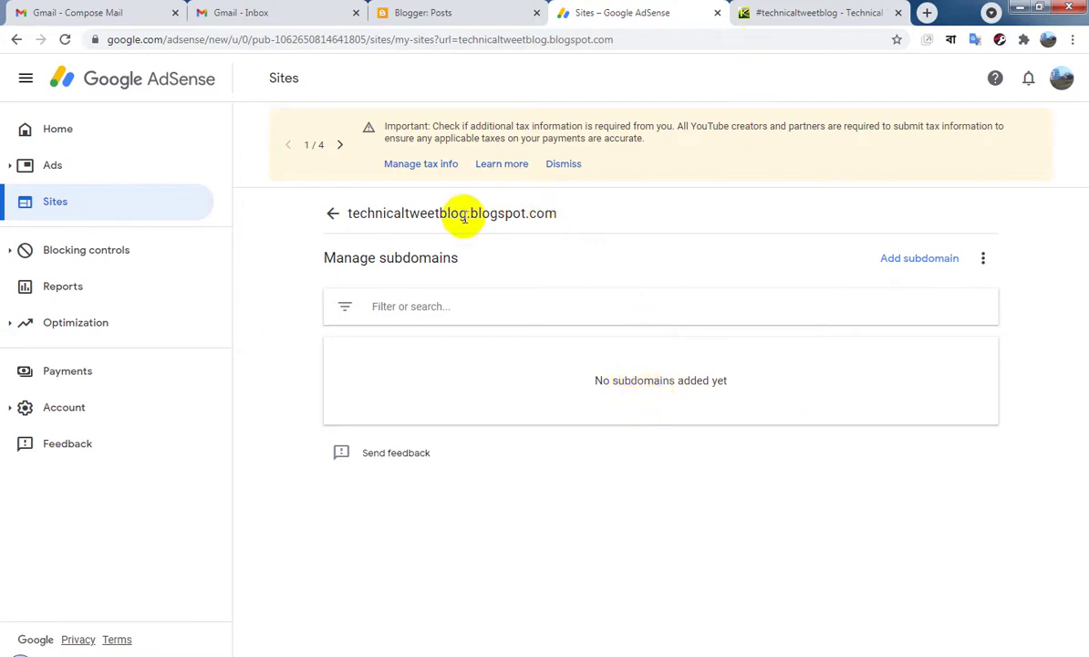
pyautogui.click(80, 209)
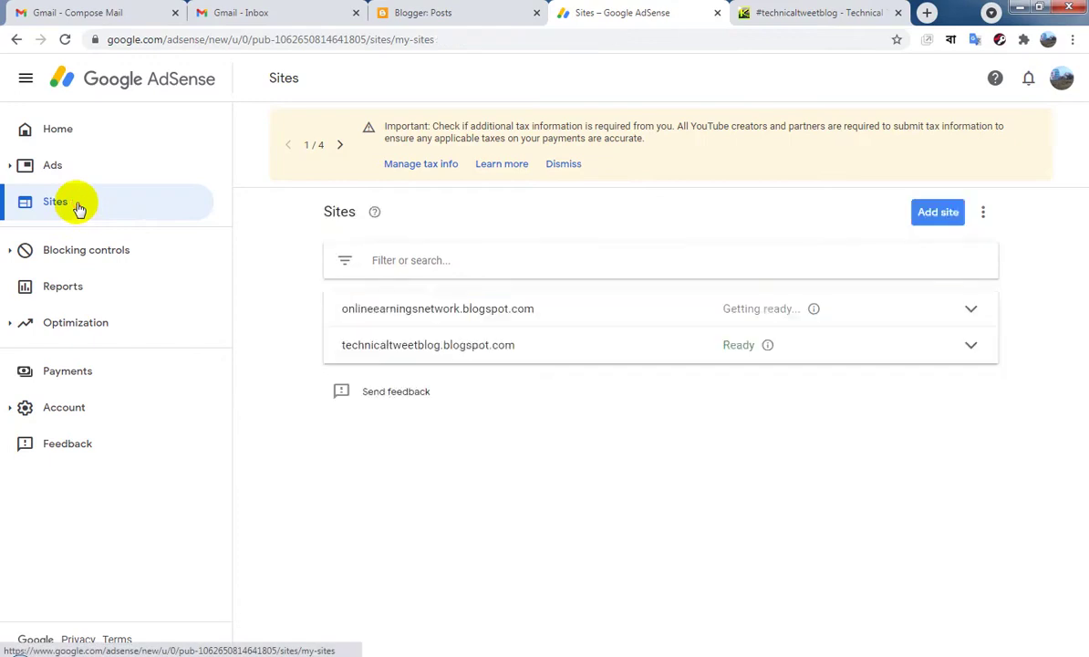
# Review the Auto ads formats for technicaltweetblog.blogspot.com in the ads overview and apply the ad settings to the site
pyautogui.click(63, 173)
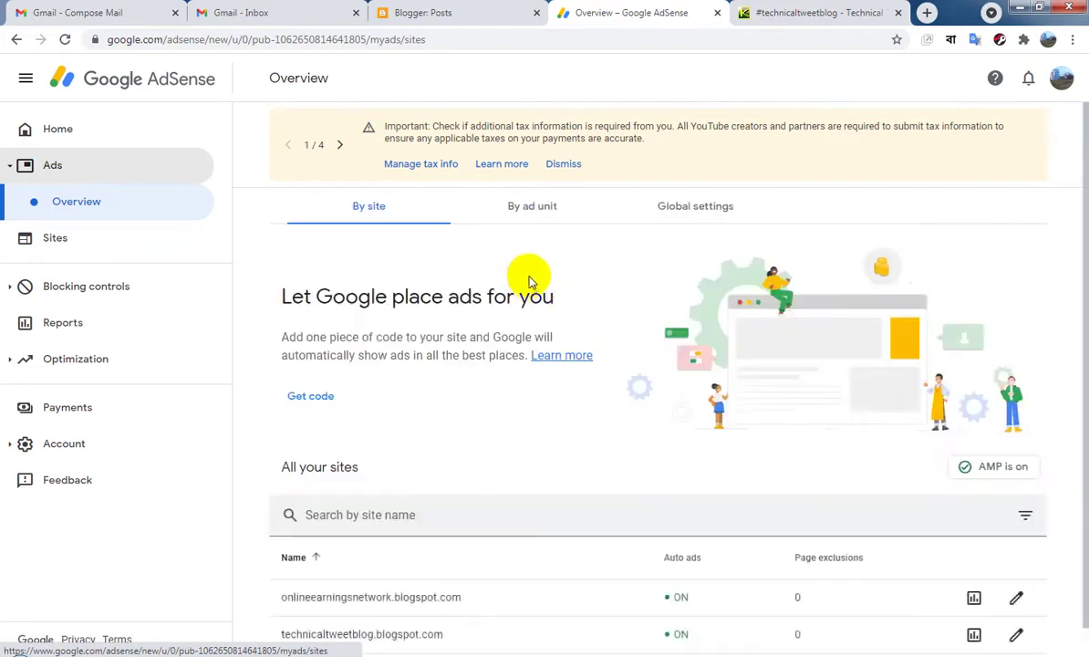
pyautogui.scroll(-1, 593, 383)
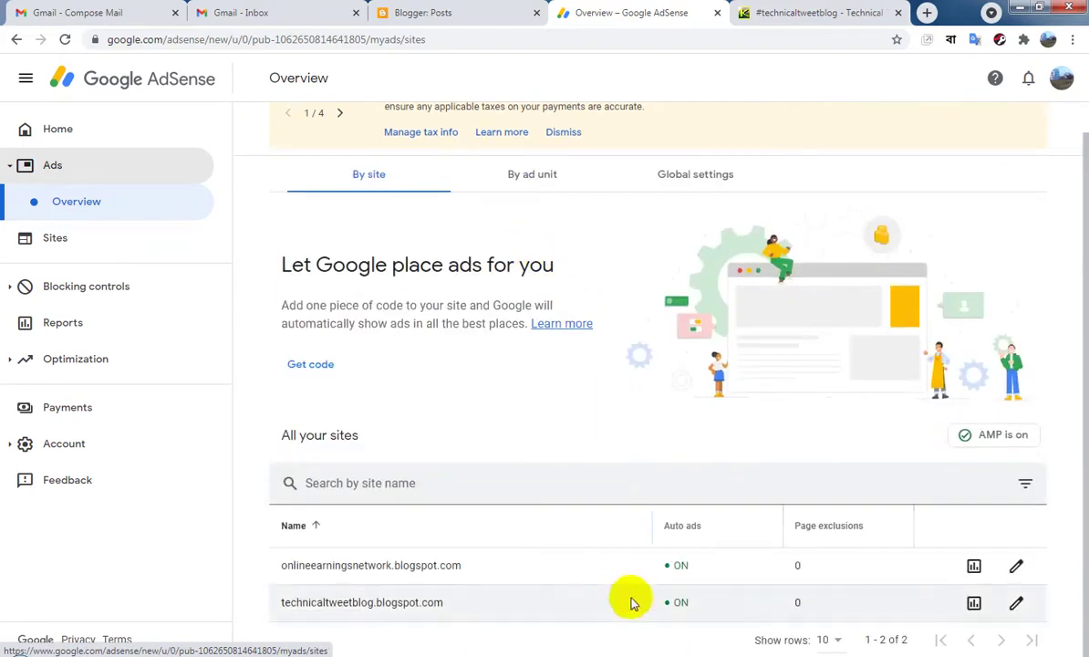
pyautogui.click(1014, 606)
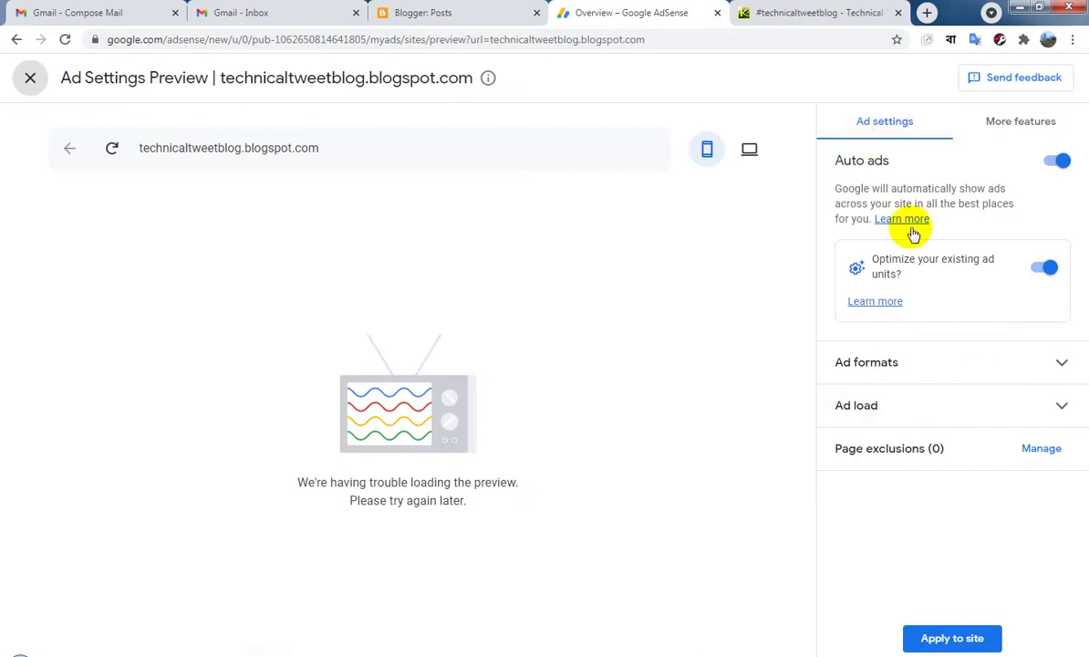
pyautogui.click(1060, 365)
pyautogui.scroll(-3, 1003, 411)
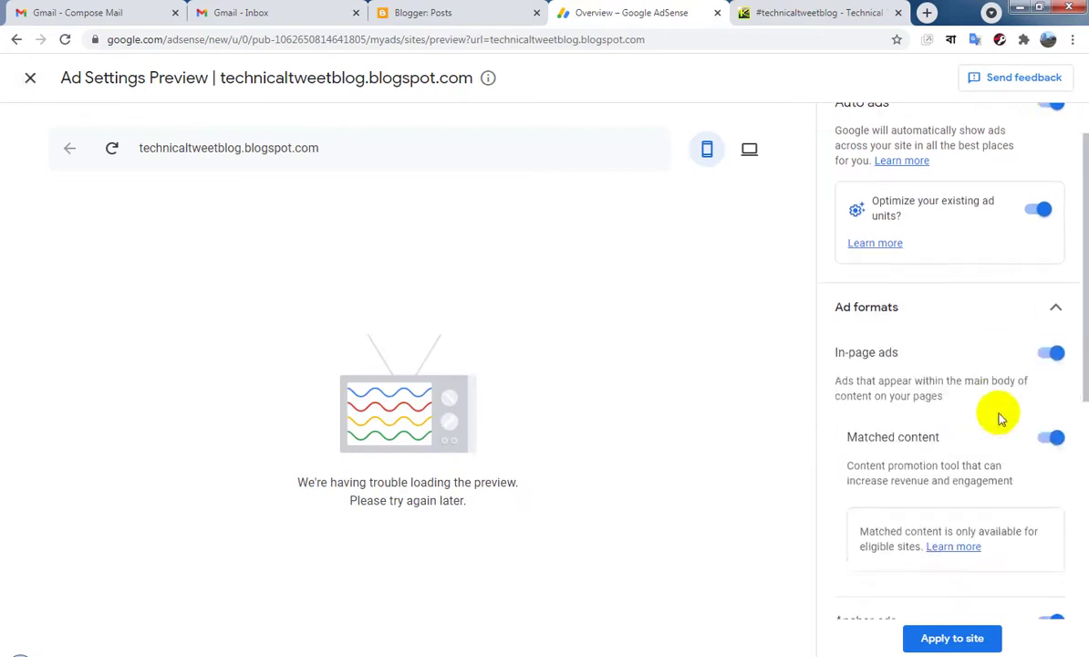
pyautogui.scroll(-2, 999, 417)
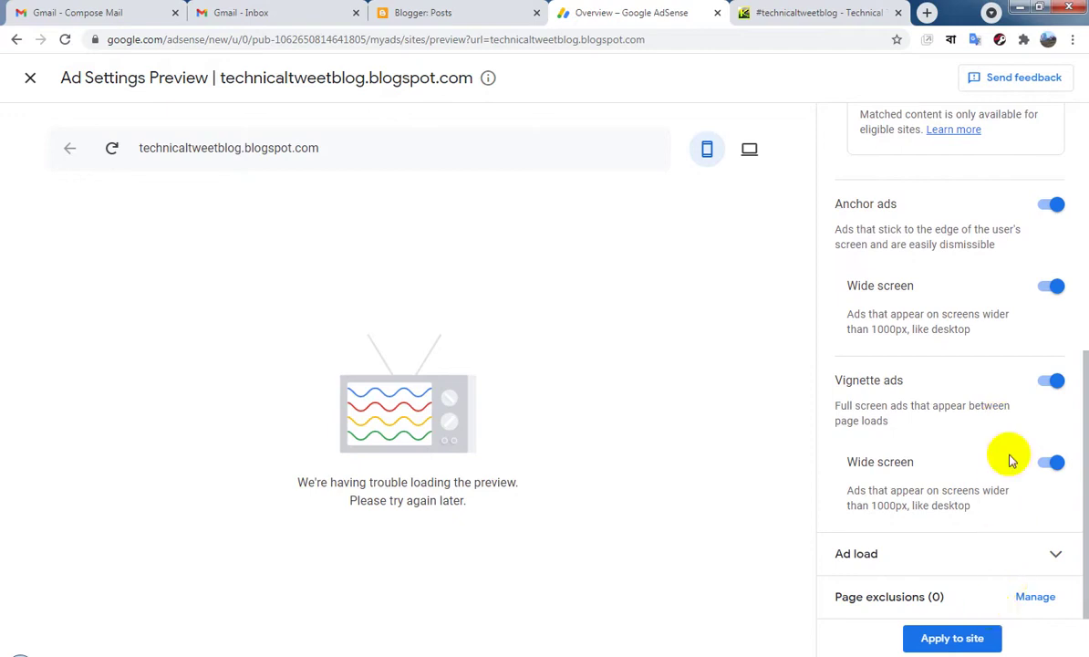
pyautogui.click(957, 638)
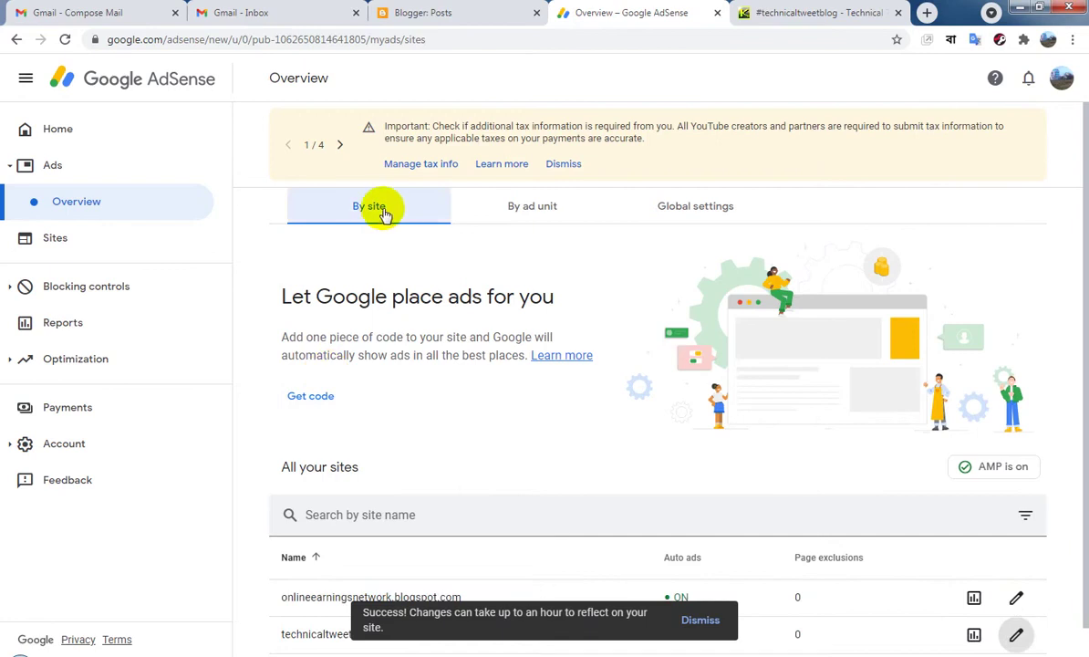
# Reopen the ad settings of technicaltweetblog.blogspot.com, review the additional features and the desktop and mobile previews, and close the preview
pyautogui.click(1016, 634)
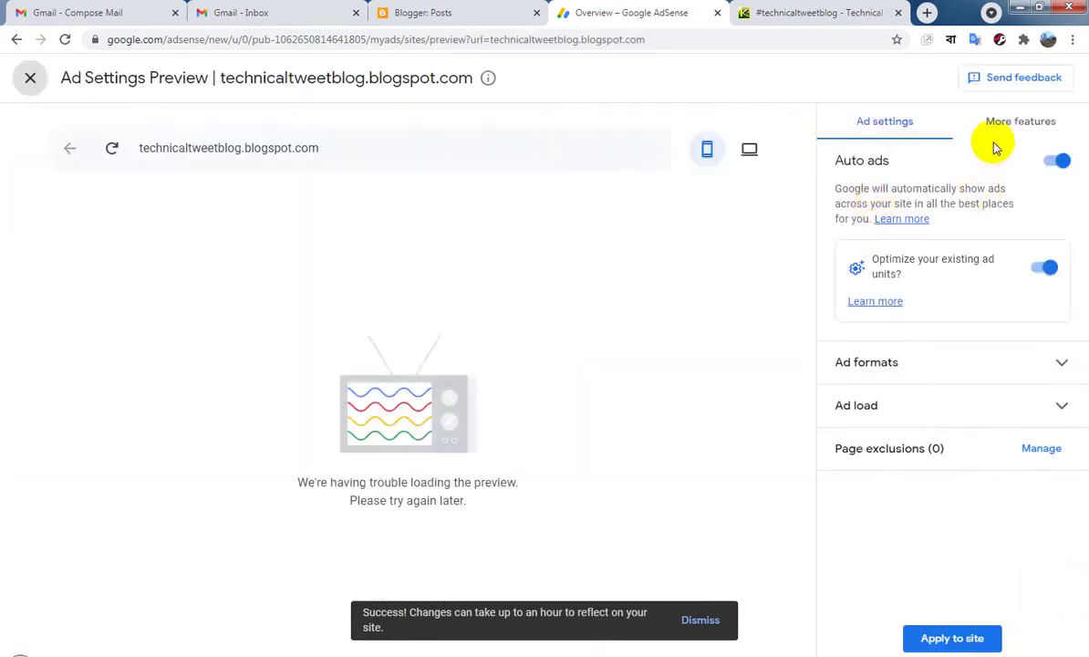
pyautogui.click(1009, 131)
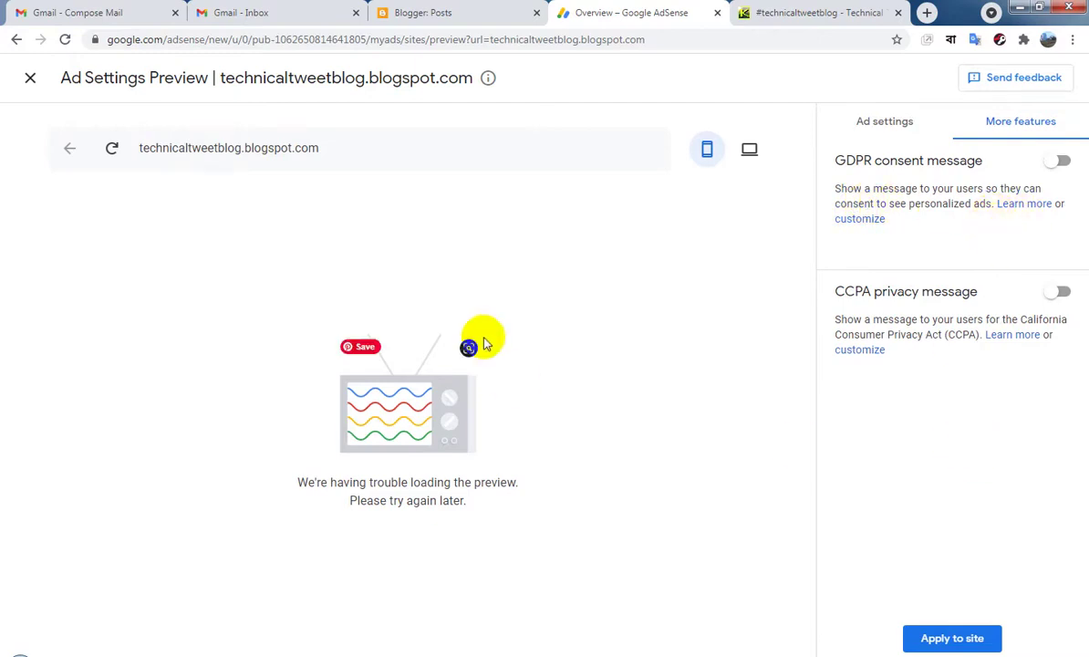
pyautogui.click(743, 155)
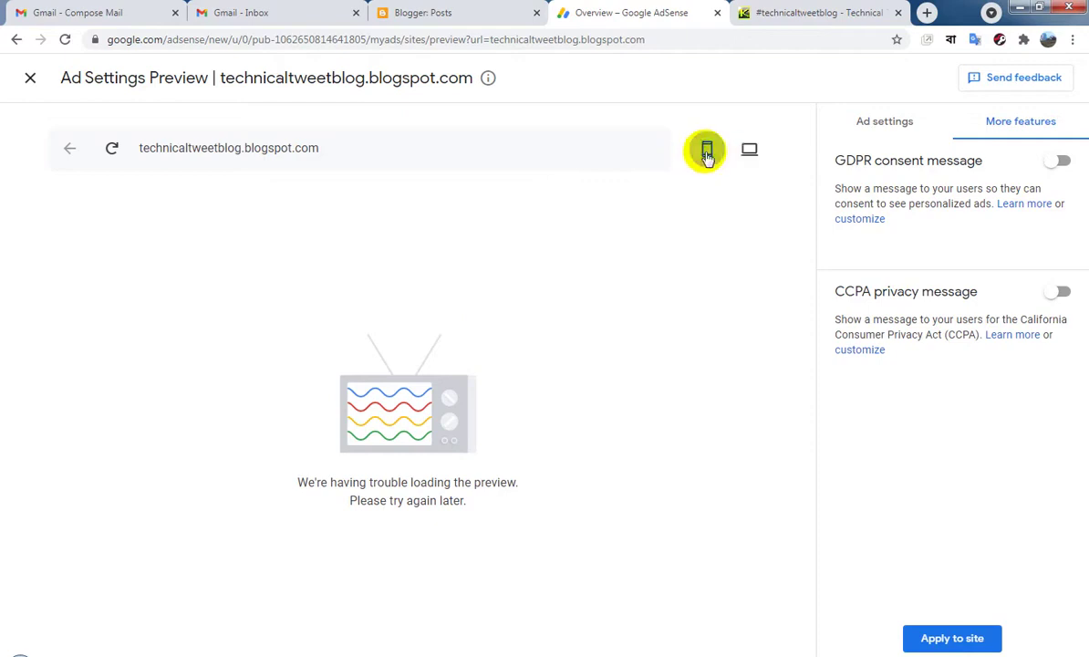
pyautogui.click(707, 155)
pyautogui.click(870, 123)
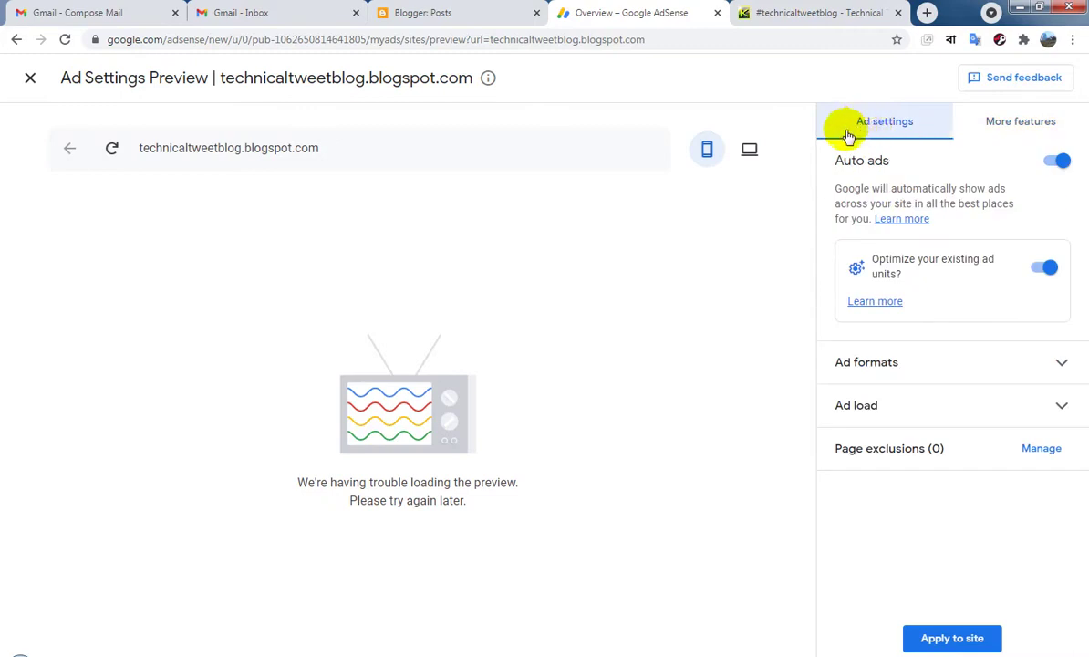
pyautogui.click(450, 15)
pyautogui.click(591, 14)
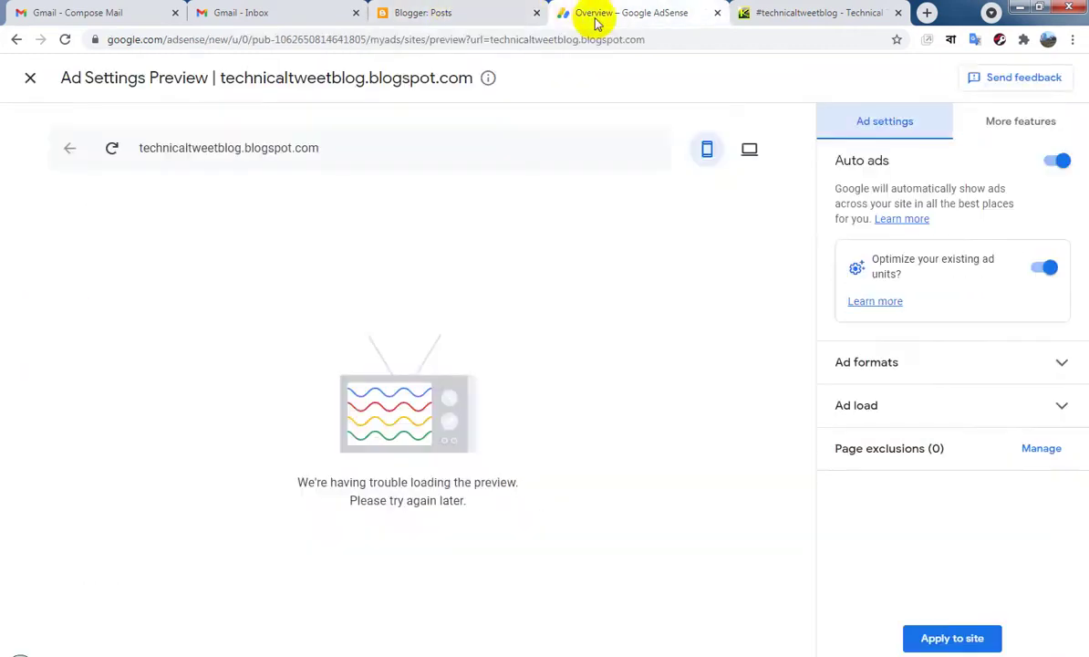
pyautogui.click(30, 80)
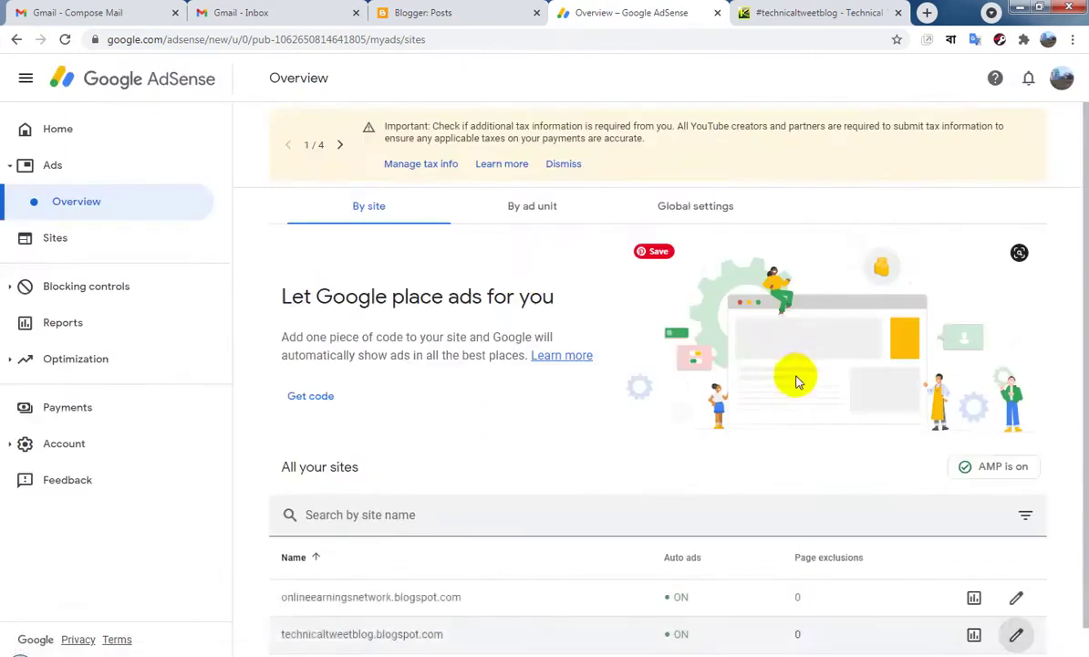
# View the earnings report for technicaltweetblog.blogspot.com and return to the ads overview
pyautogui.scroll(-1, 770, 383)
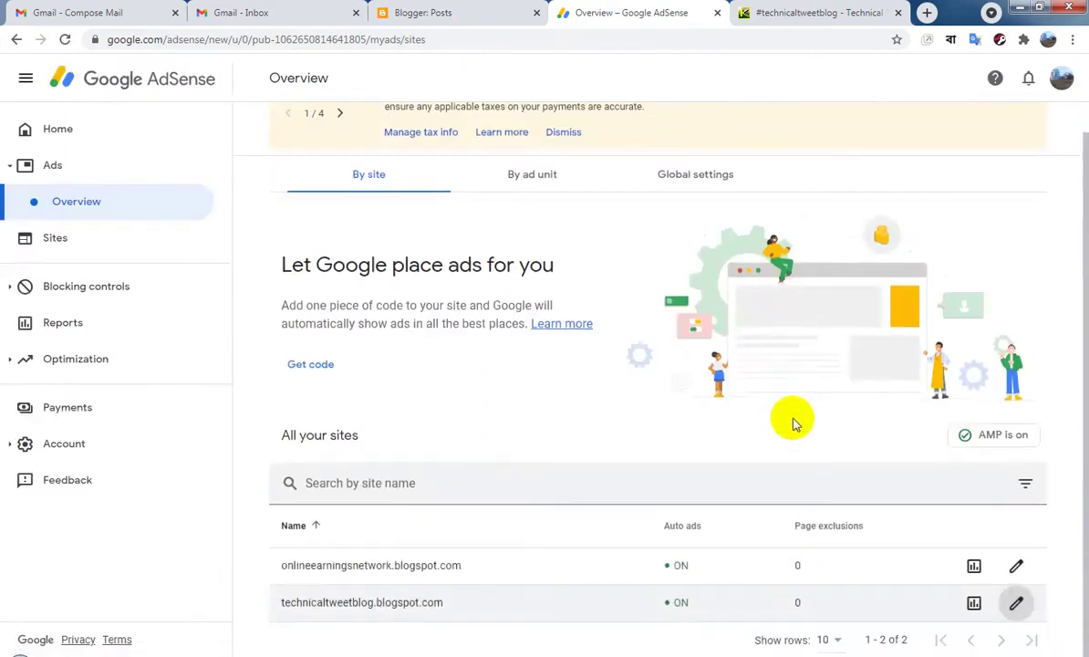
pyautogui.click(972, 602)
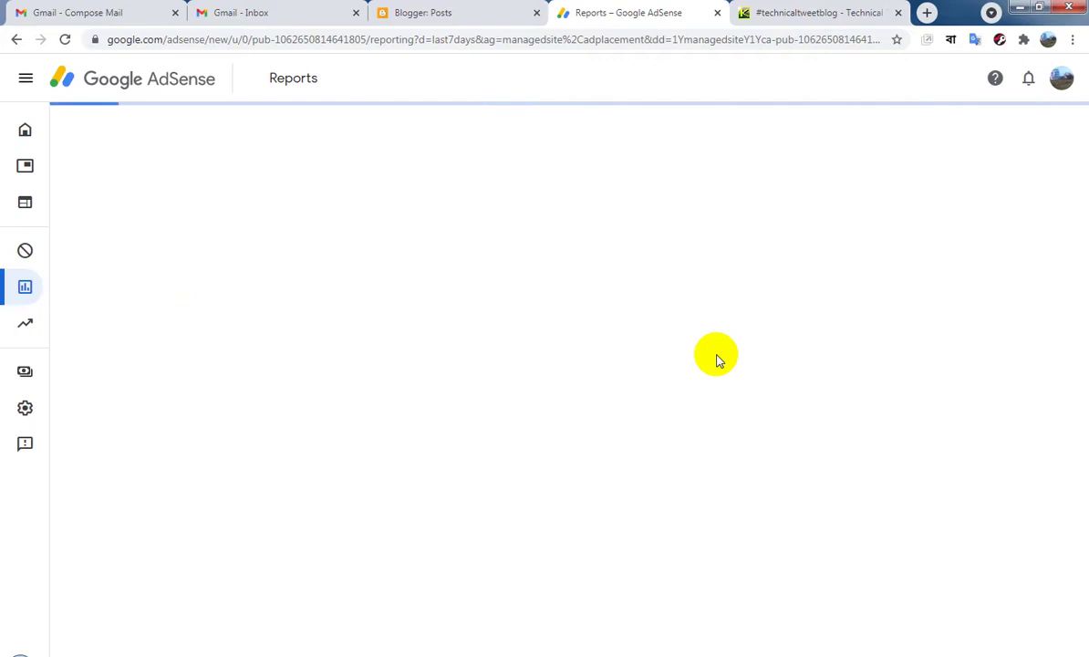
pyautogui.moveTo(29, 164)
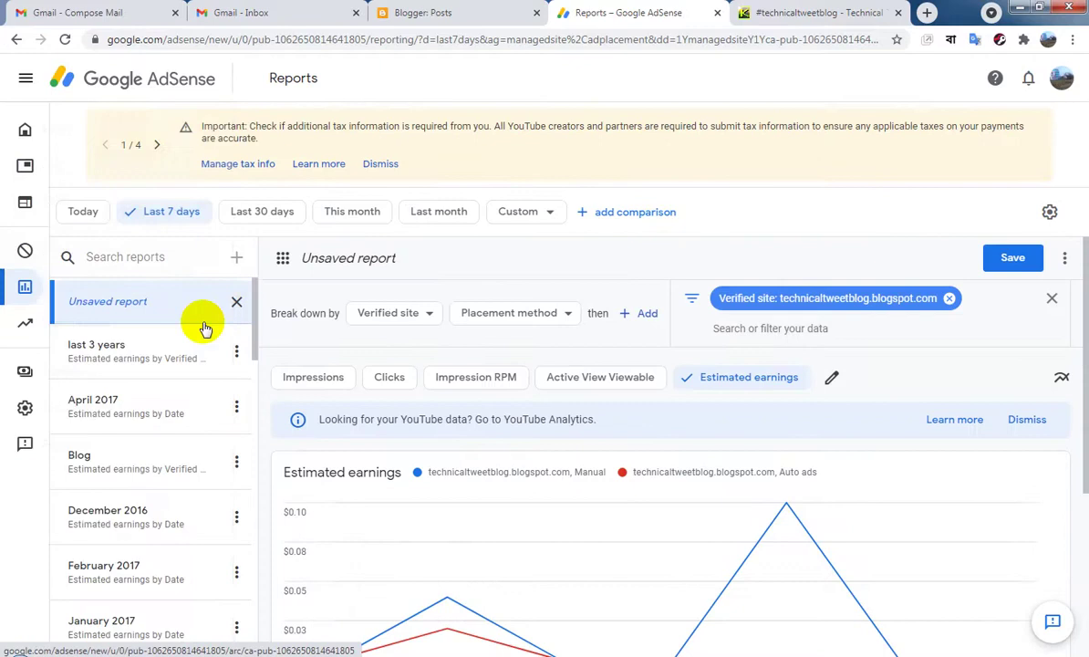
pyautogui.click(53, 166)
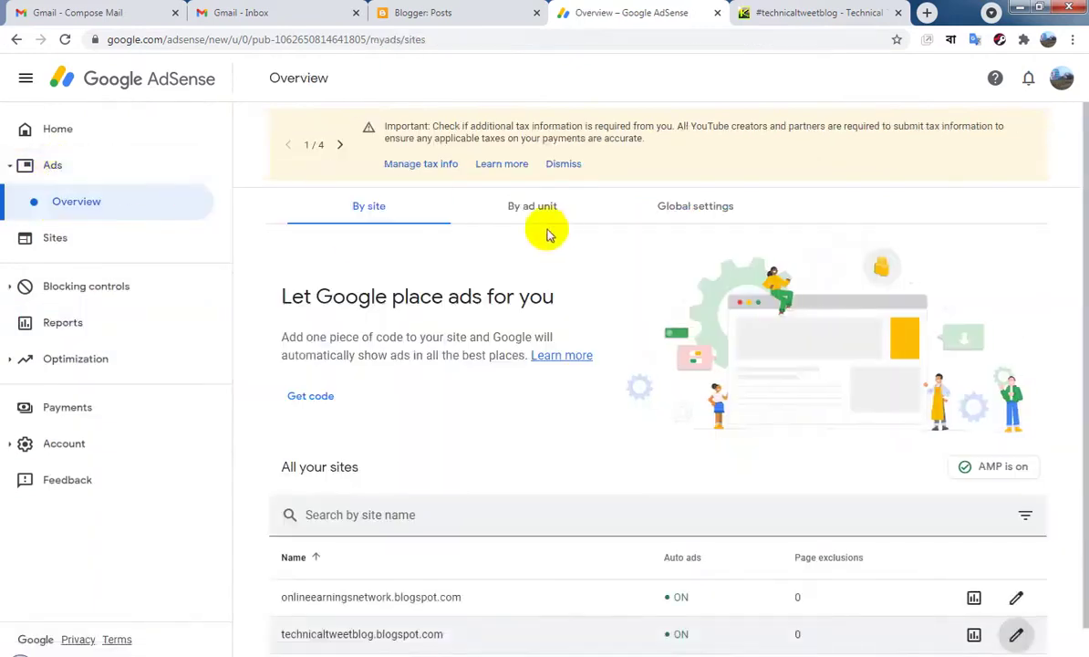
# Review the global ad size settings, and look through the new ad unit types and the list of existing ad units
pyautogui.click(684, 219)
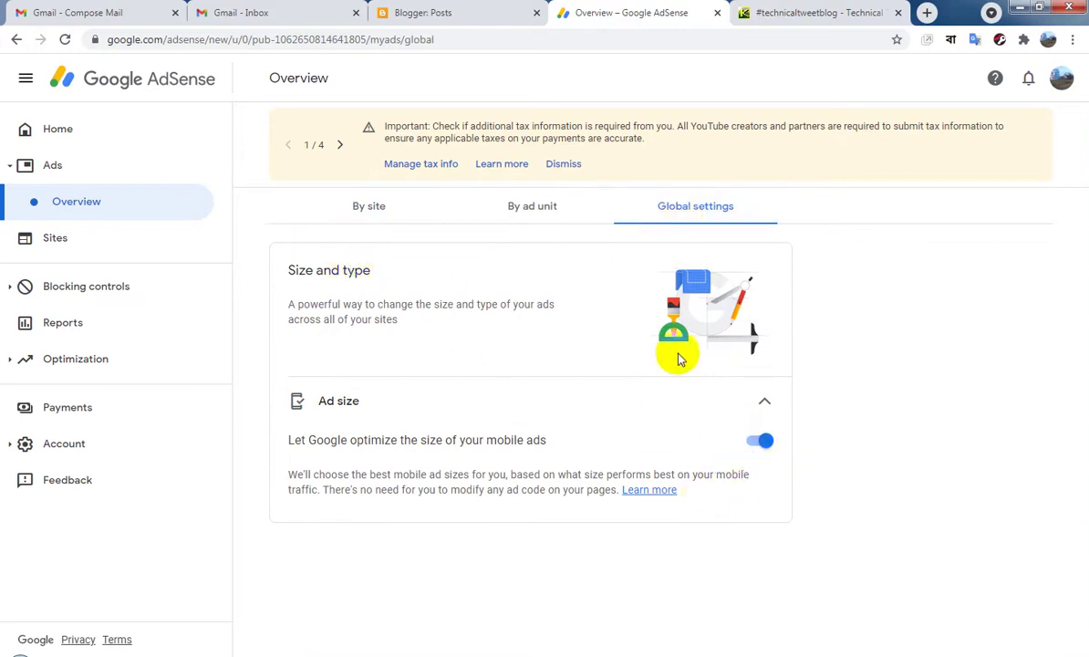
pyautogui.click(544, 214)
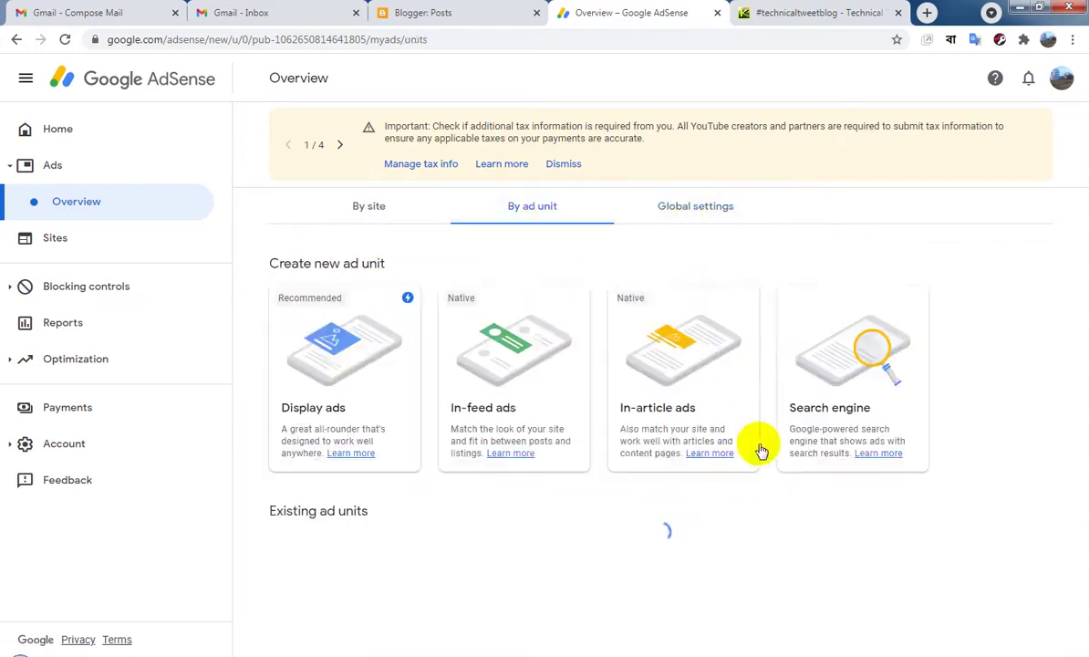
pyautogui.scroll(-3, 773, 444)
pyautogui.scroll(1, 776, 445)
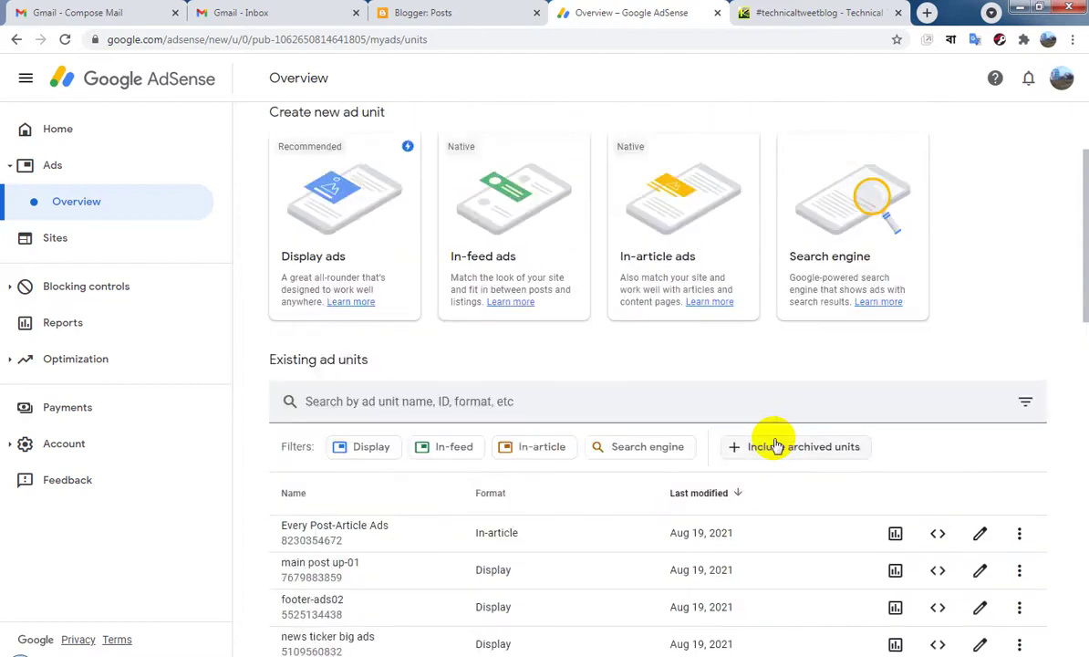
pyautogui.scroll(-2, 773, 445)
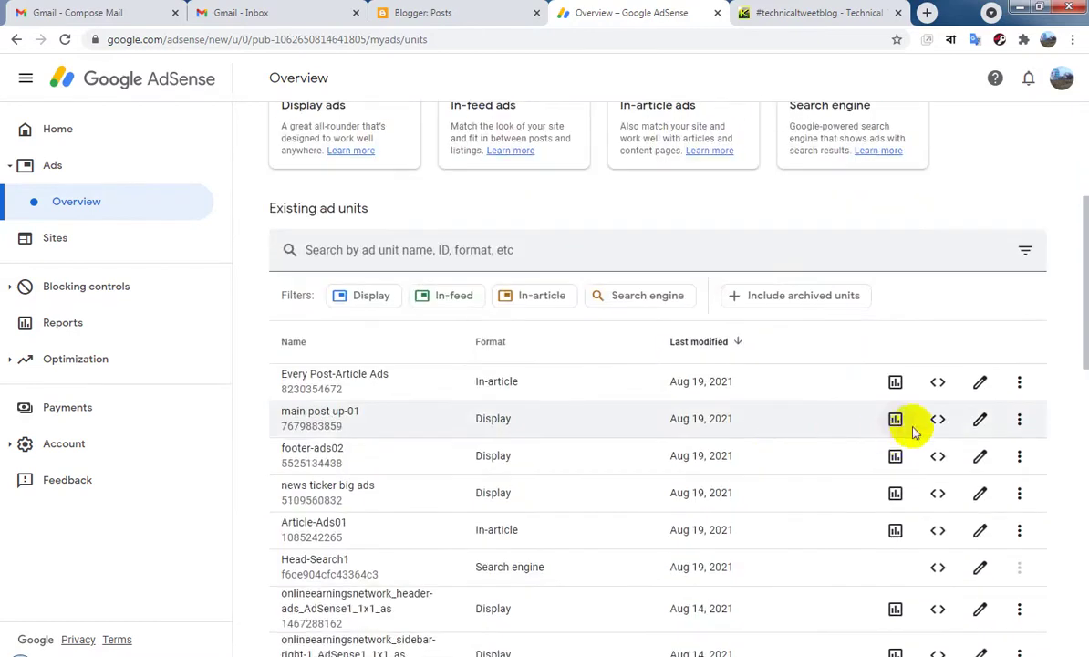
# Open the Every Post-Article Ads unit for editing, review its global options and style settings, and close the editor without saving
pyautogui.click(979, 384)
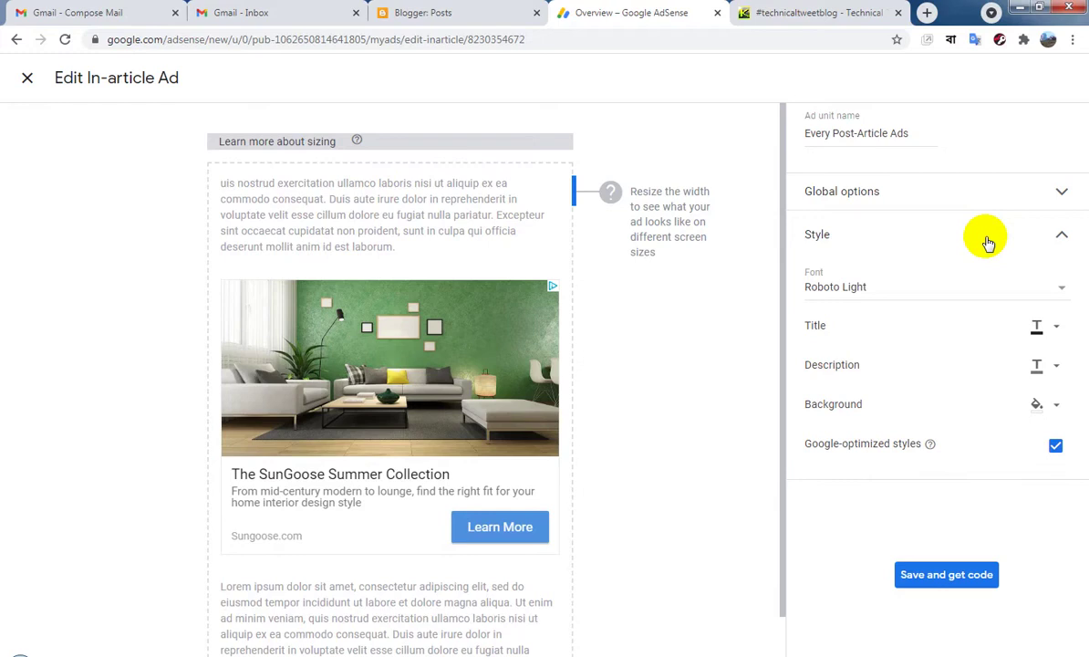
pyautogui.click(1062, 195)
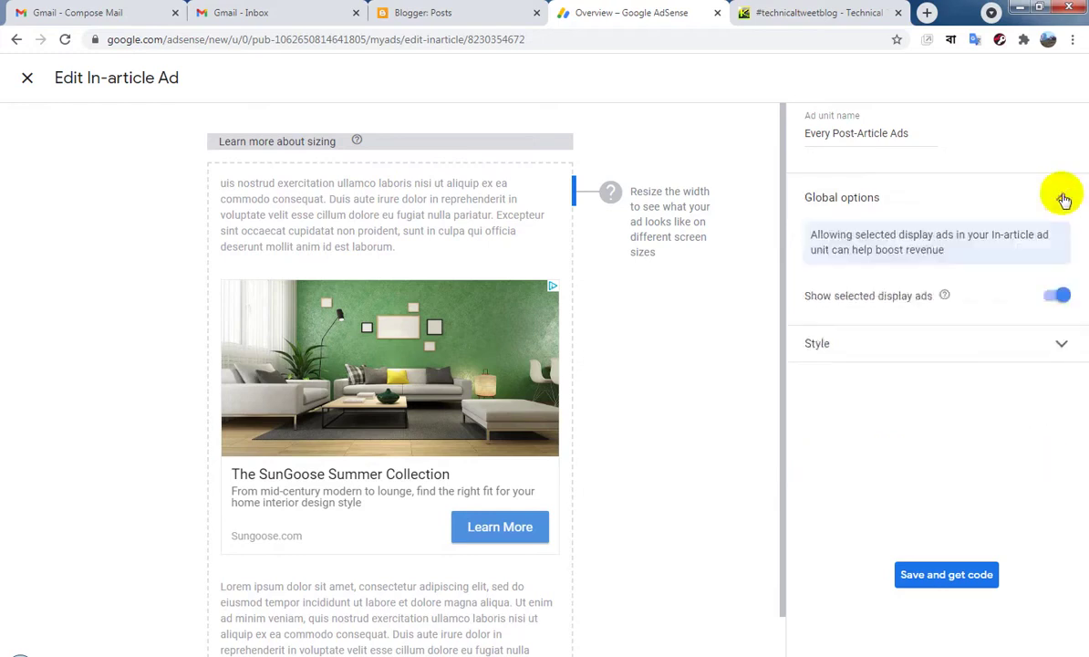
pyautogui.click(1063, 197)
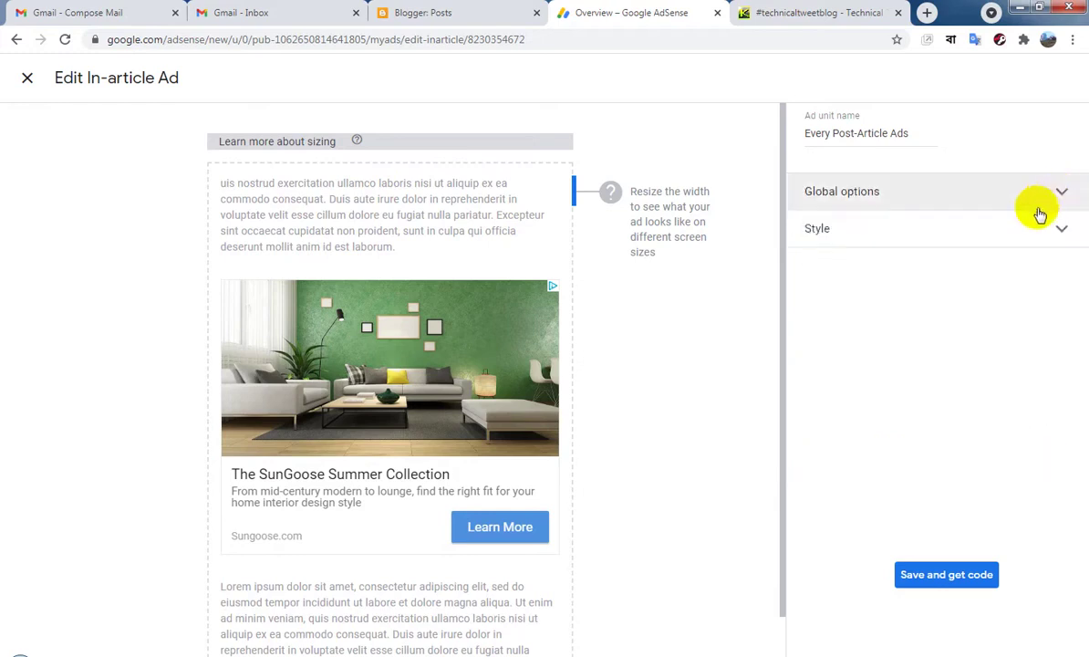
pyautogui.click(1056, 235)
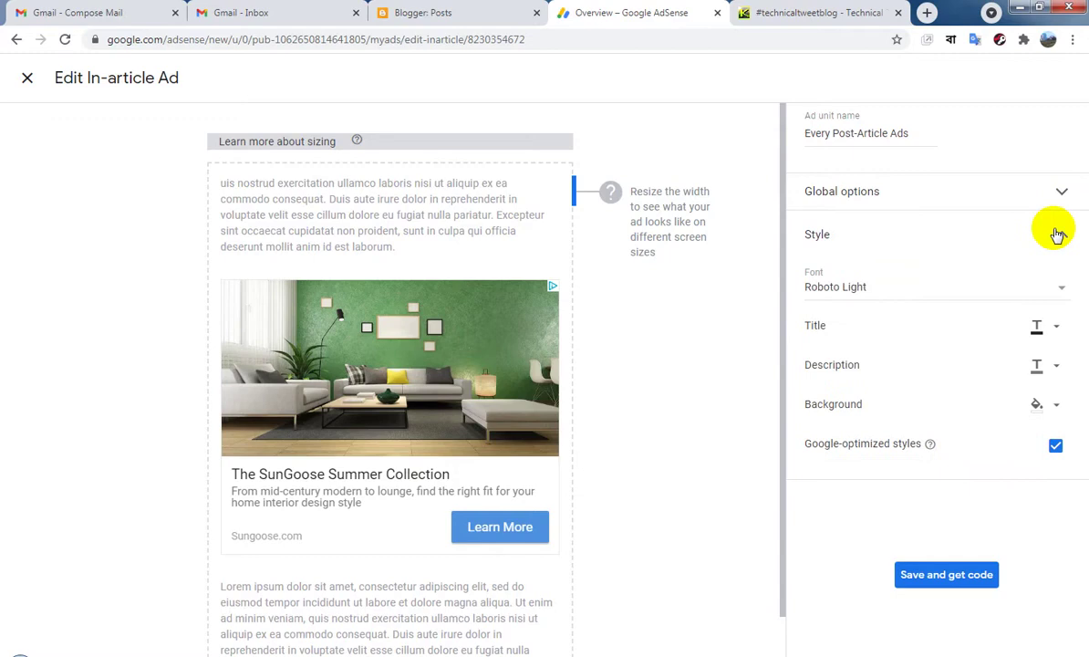
pyautogui.click(1056, 234)
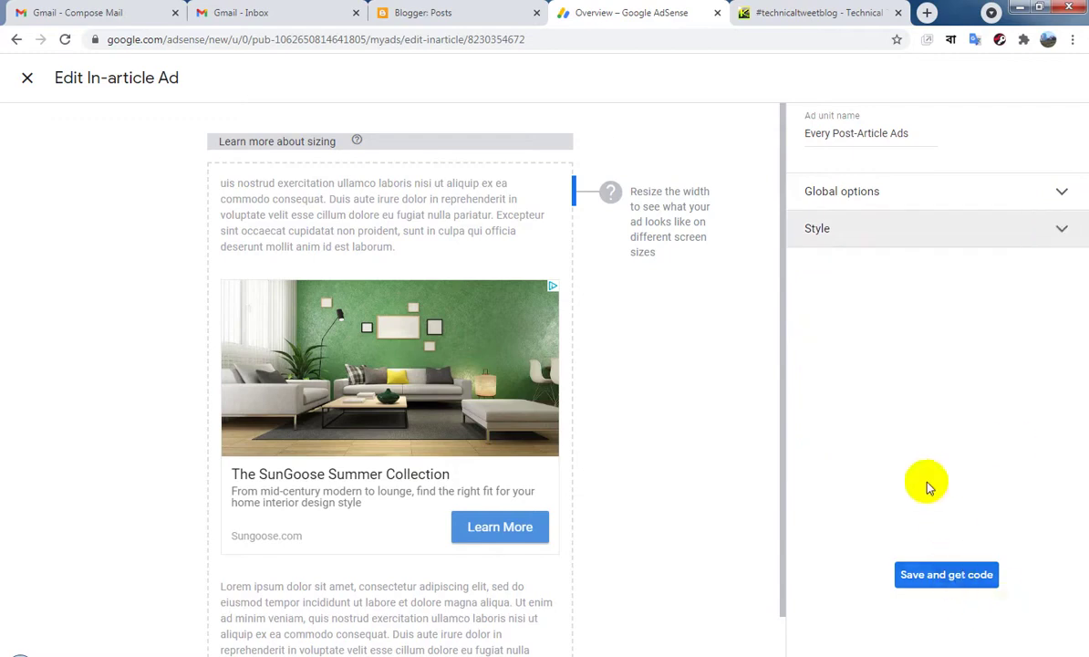
pyautogui.click(28, 79)
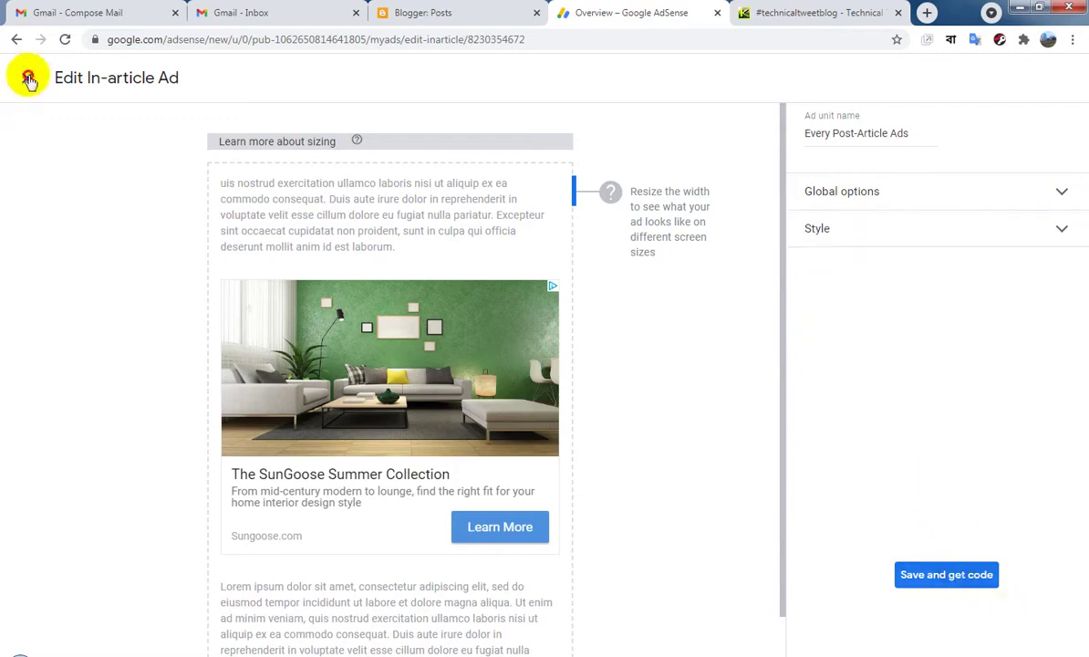
# Open the main post up-01 display ad unit, review its ad size and preview, and close it without saving
pyautogui.scroll(-1, 753, 477)
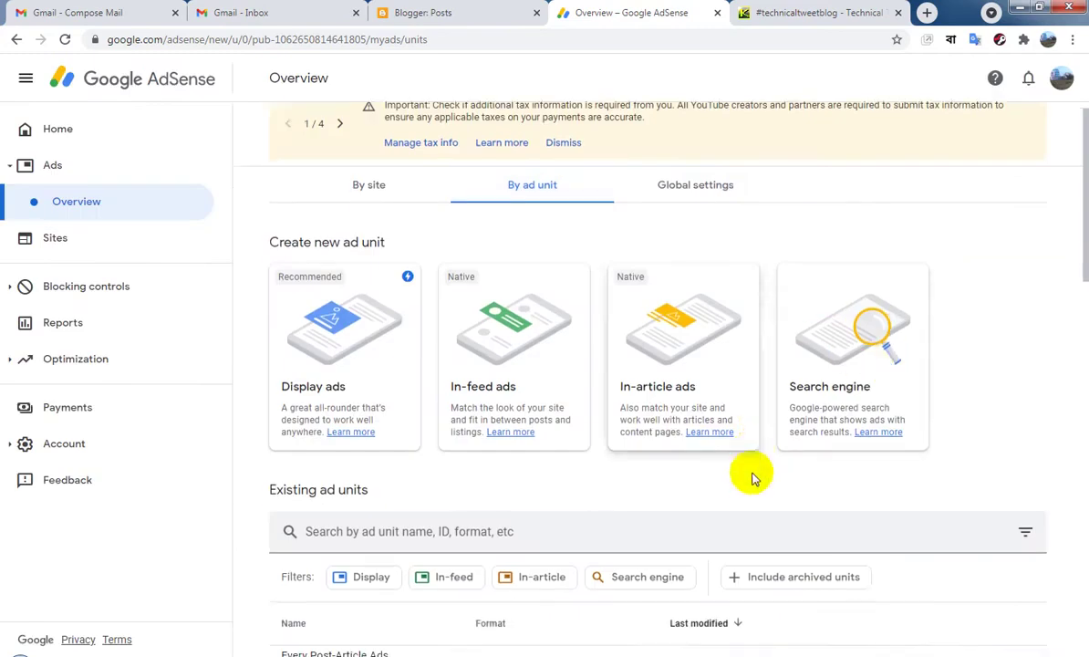
pyautogui.scroll(-3, 753, 477)
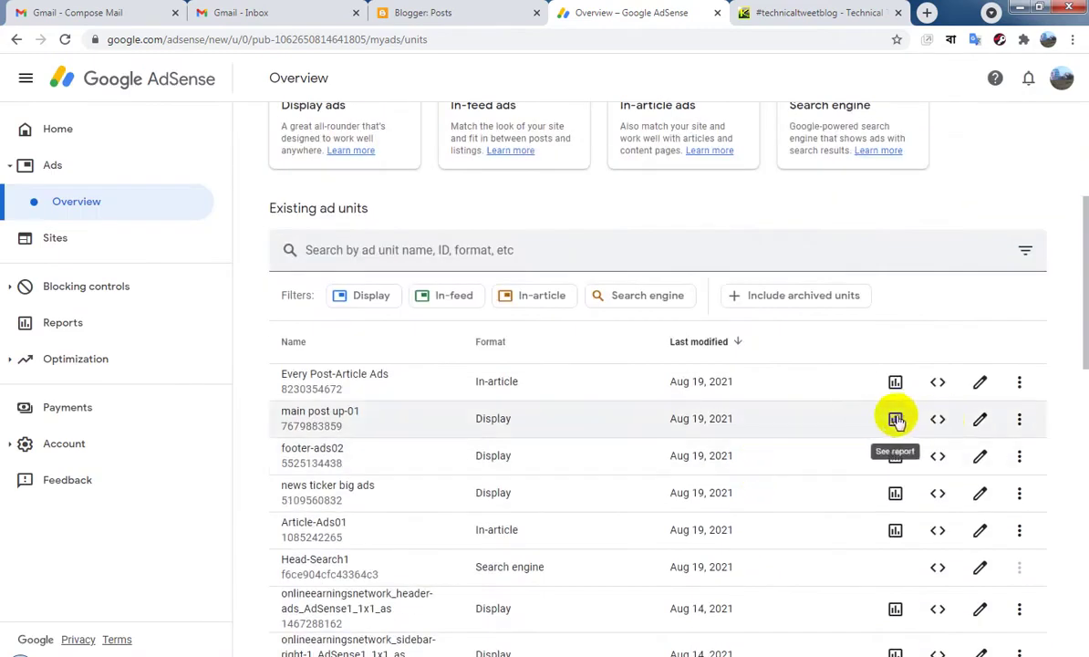
pyautogui.click(979, 421)
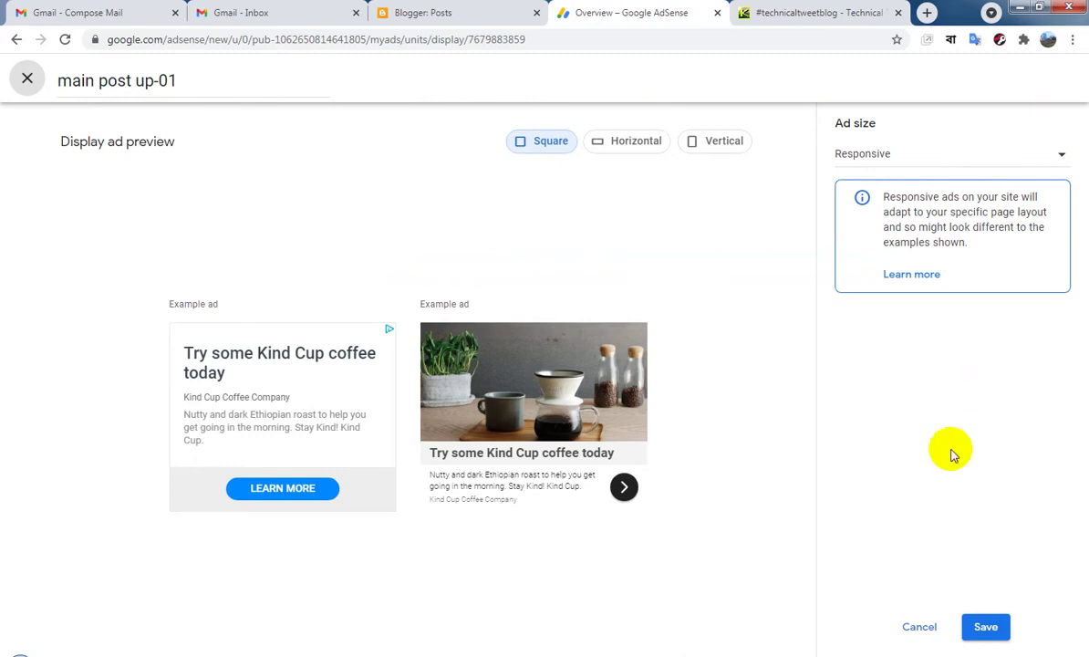
pyautogui.click(25, 82)
# Look through the existing ad units and review the global ad size settings
pyautogui.scroll(-4, 556, 343)
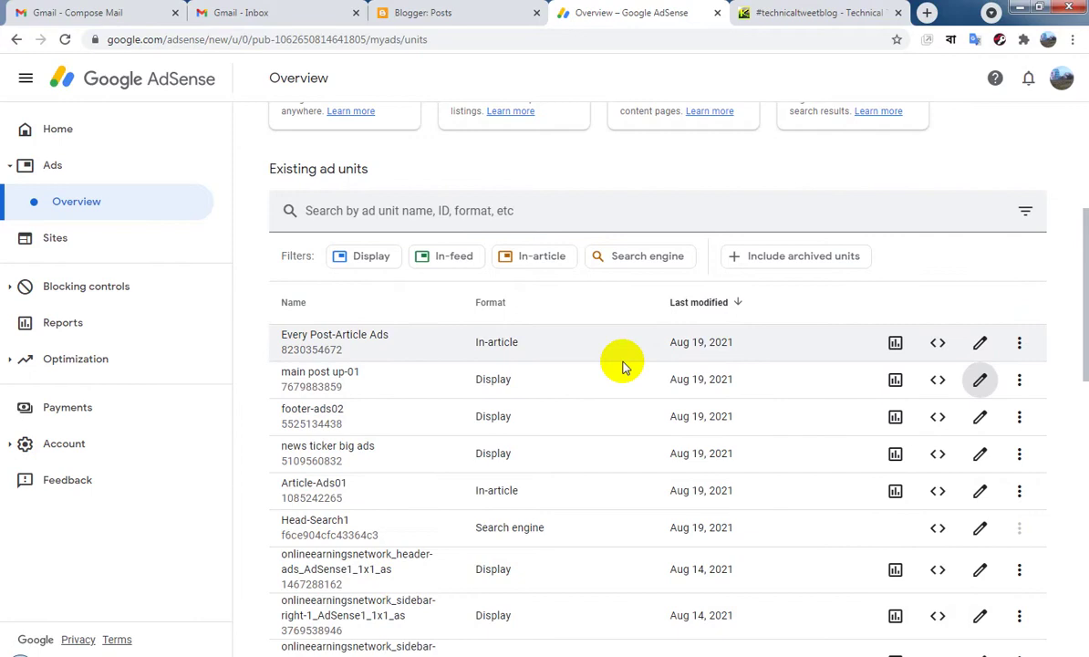
pyautogui.scroll(-1, 623, 364)
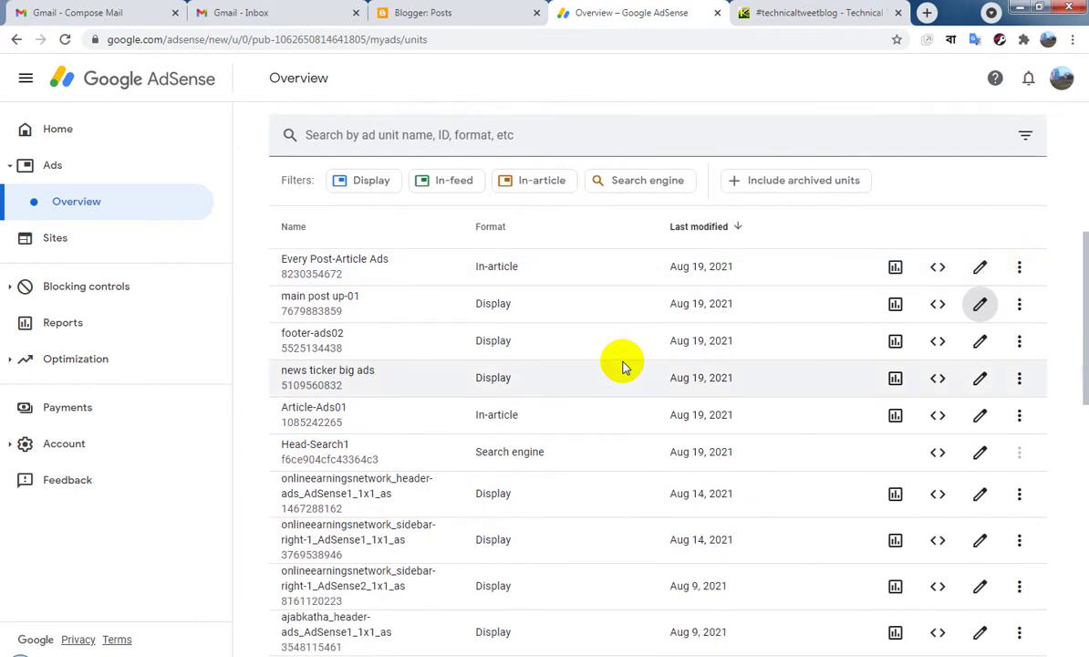
pyautogui.scroll(5, 623, 364)
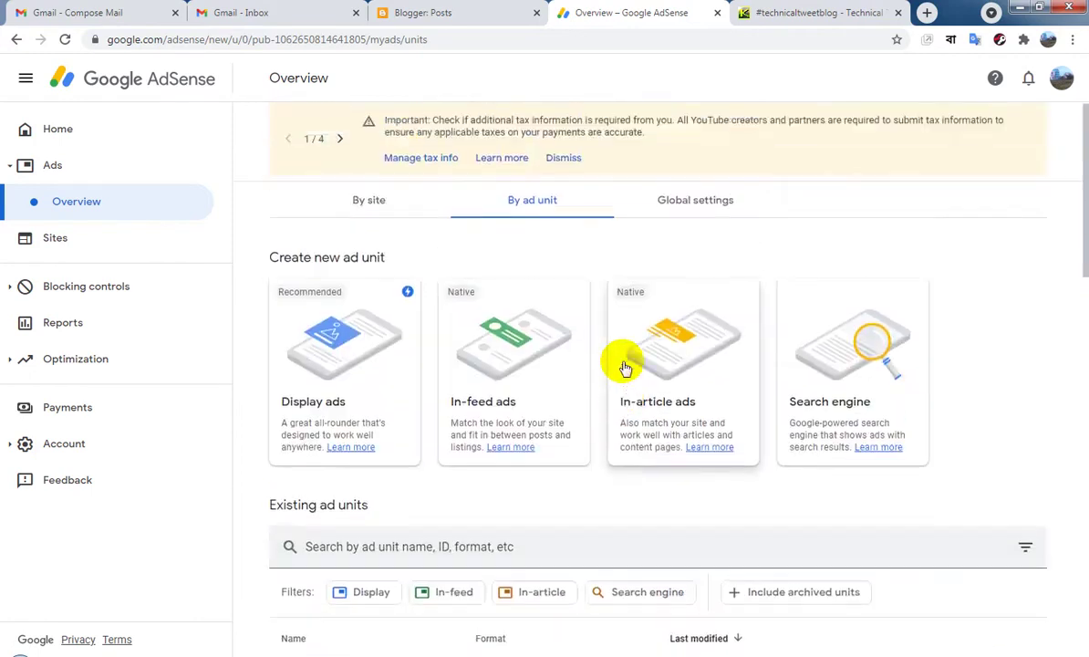
pyautogui.click(690, 211)
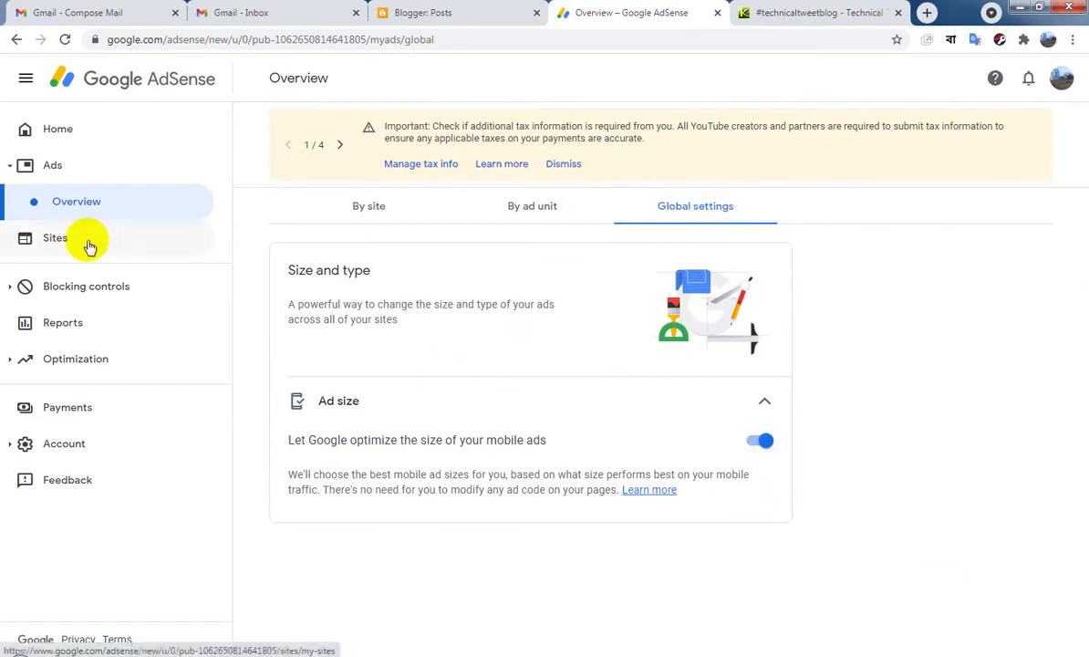
pyautogui.click(65, 178)
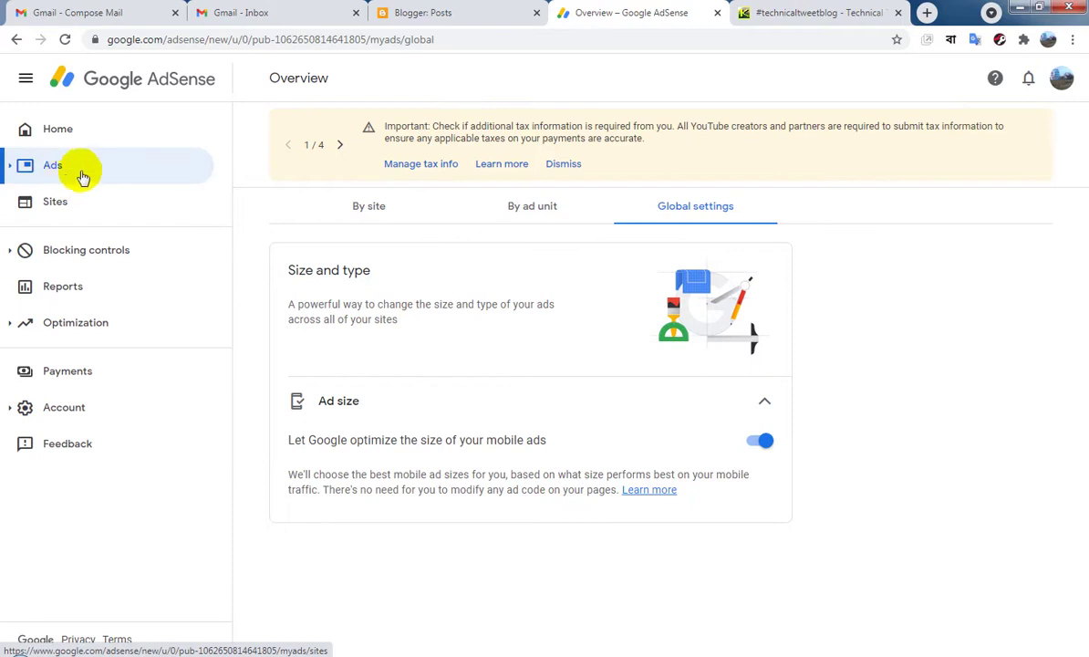
pyautogui.click(86, 175)
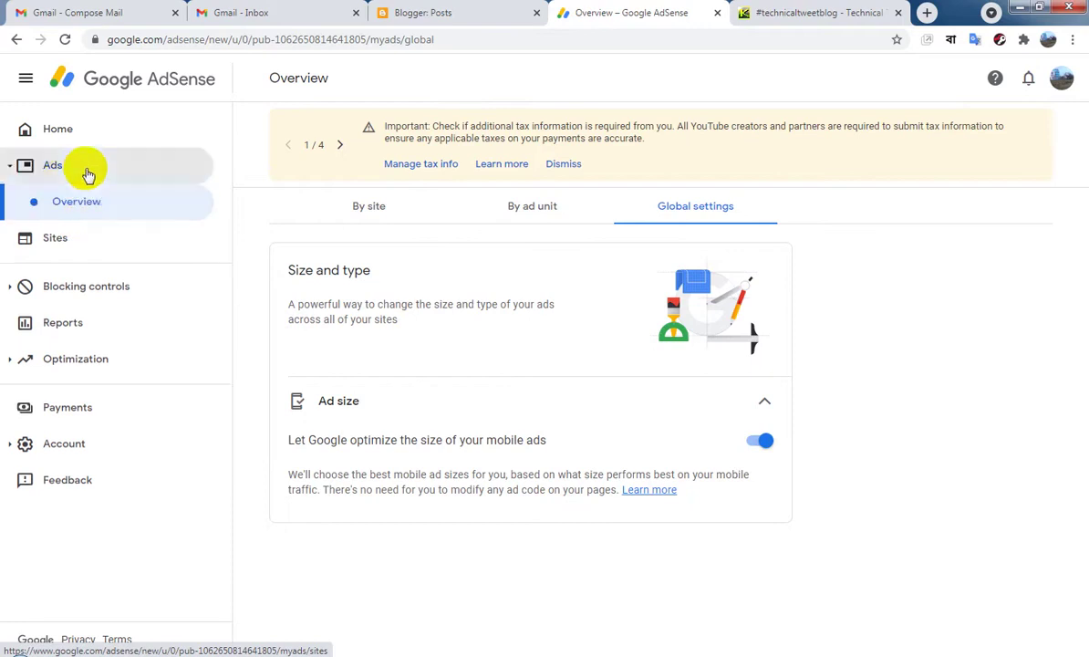
# Open the details of technicaltweetblog.blogspot.com in the sites list and examine its subdomains
pyautogui.click(65, 241)
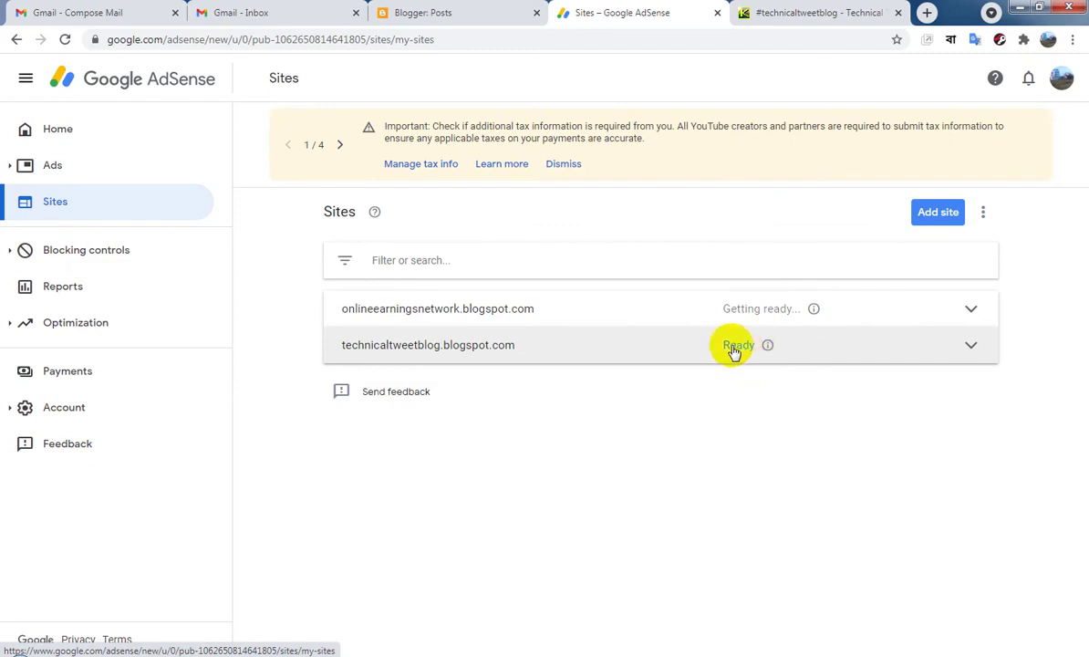
pyautogui.click(968, 350)
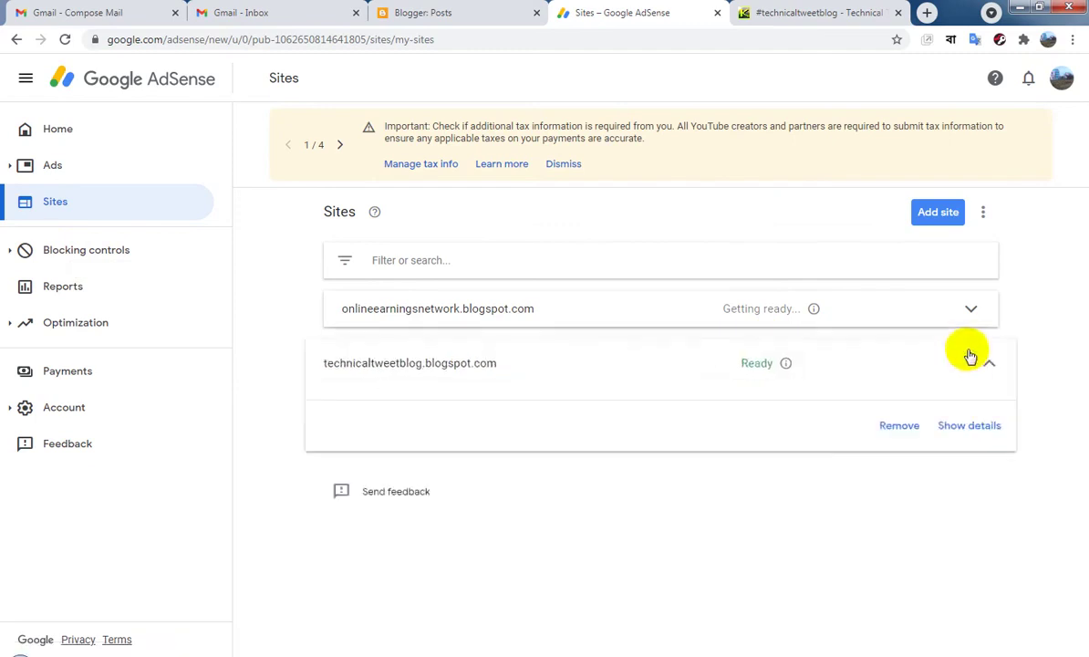
pyautogui.click(972, 429)
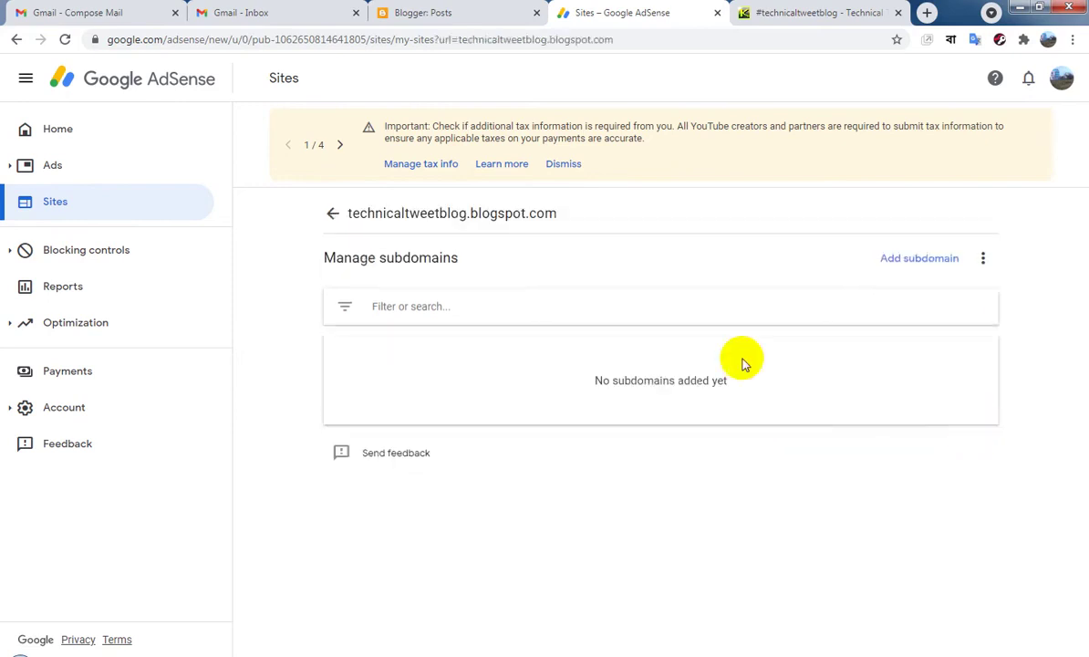
pyautogui.click(575, 381)
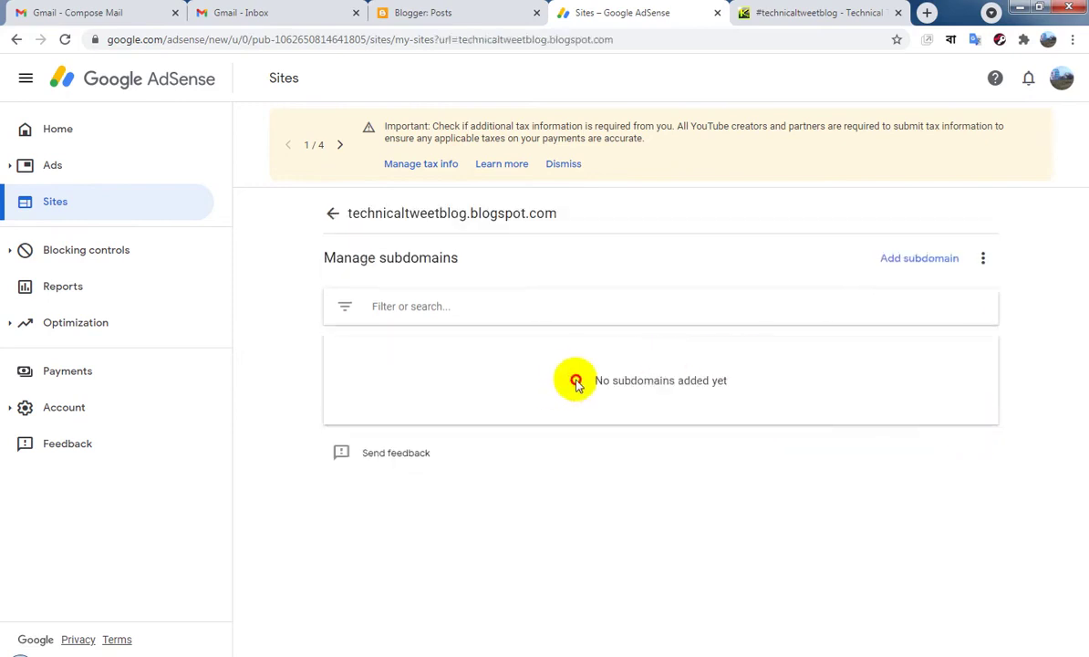
pyautogui.moveTo(575, 383); pyautogui.dragTo(759, 385)
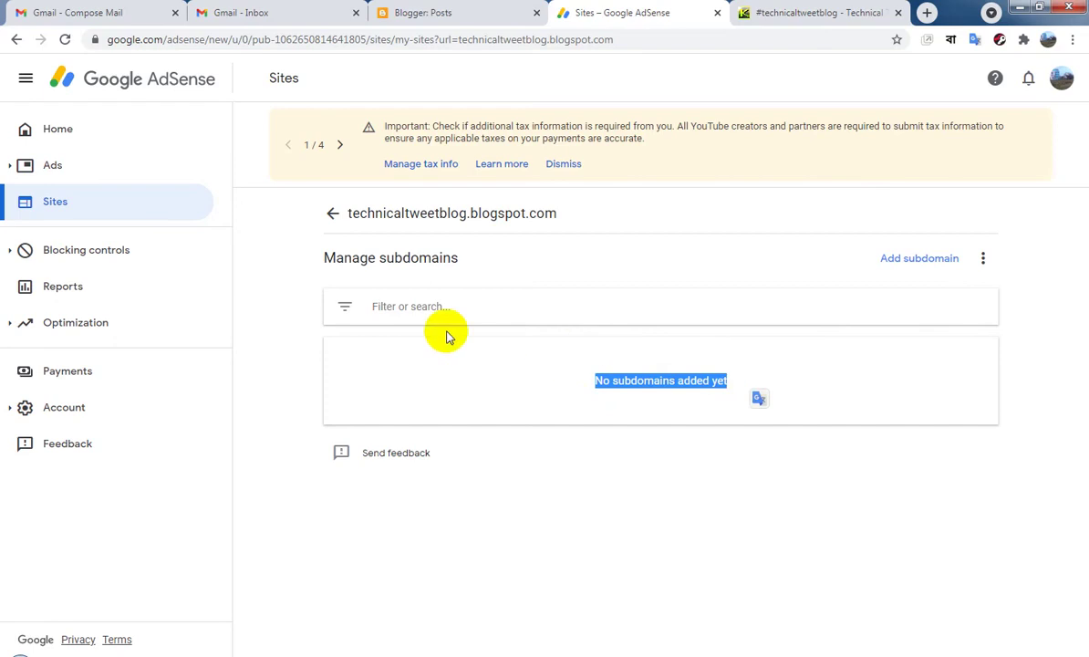